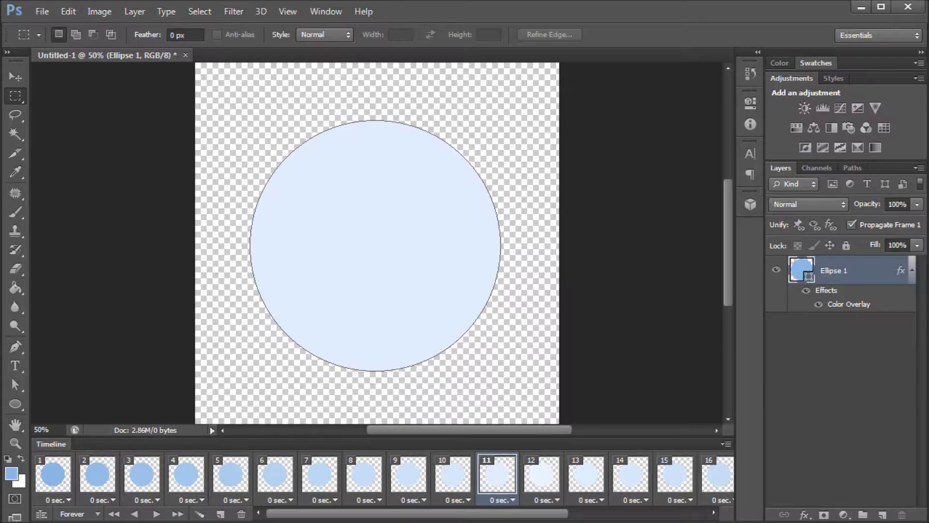
Play the finished pulsing-circle animation in the Timeline to preview it.
key("space")
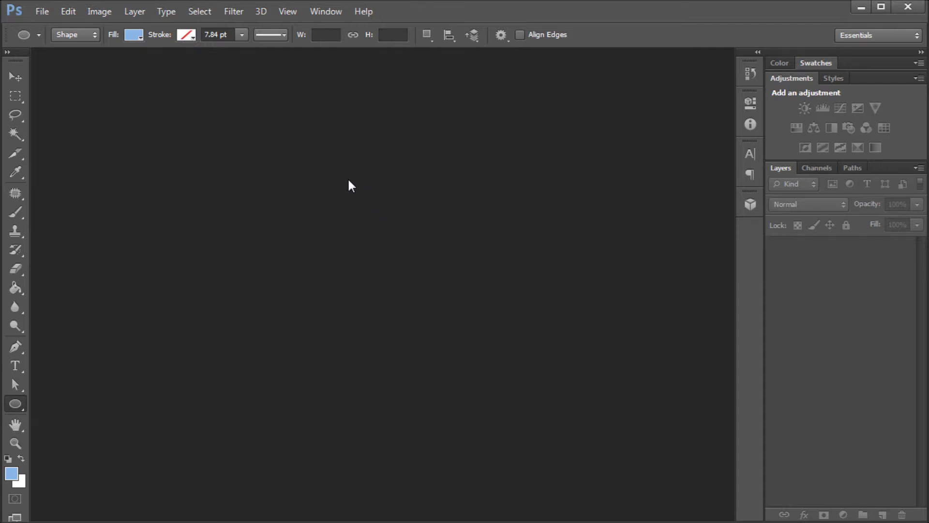
Create a new 1000×1000 px document and draw a 750 px light-blue circle on it.
left_click(42, 11)
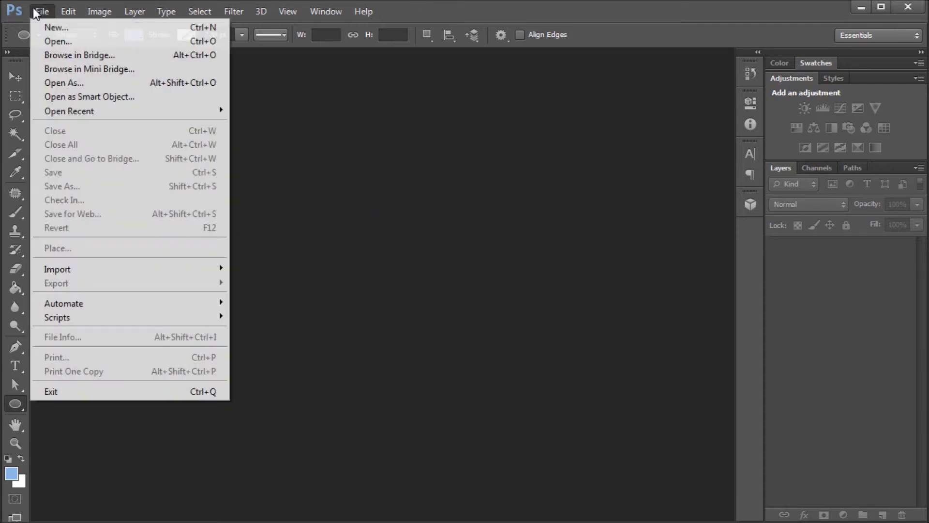
left_click(44, 25)
left_click_drag(179, 265, 131, 256)
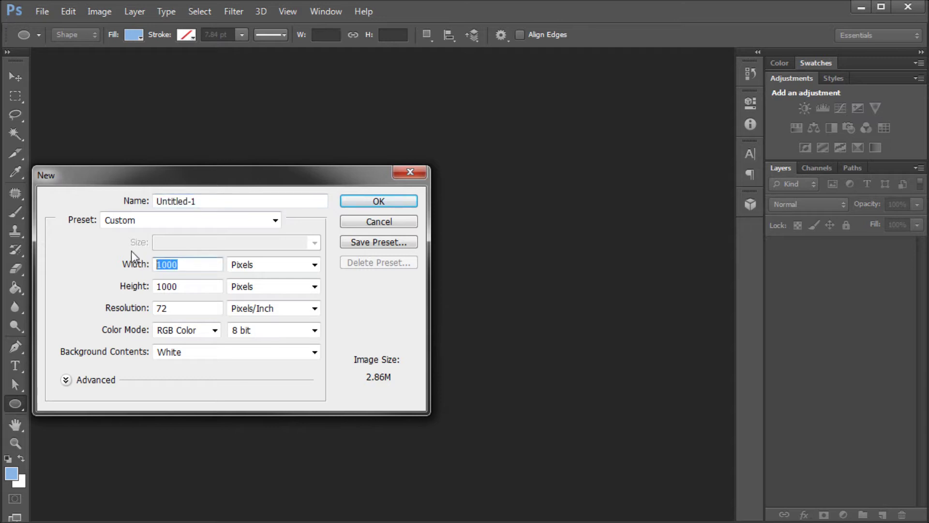
double_click(208, 288)
left_click(385, 200)
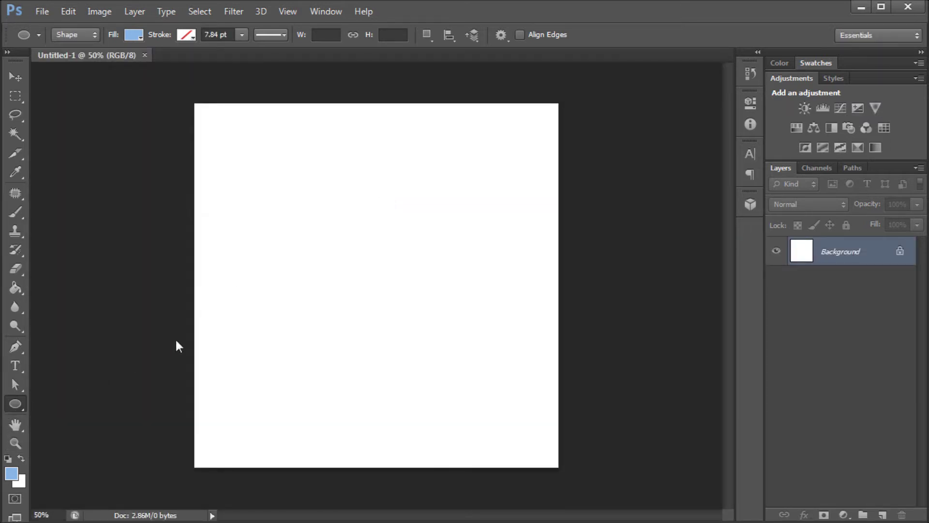
left_click_drag(274, 184, 553, 419)
key("space")
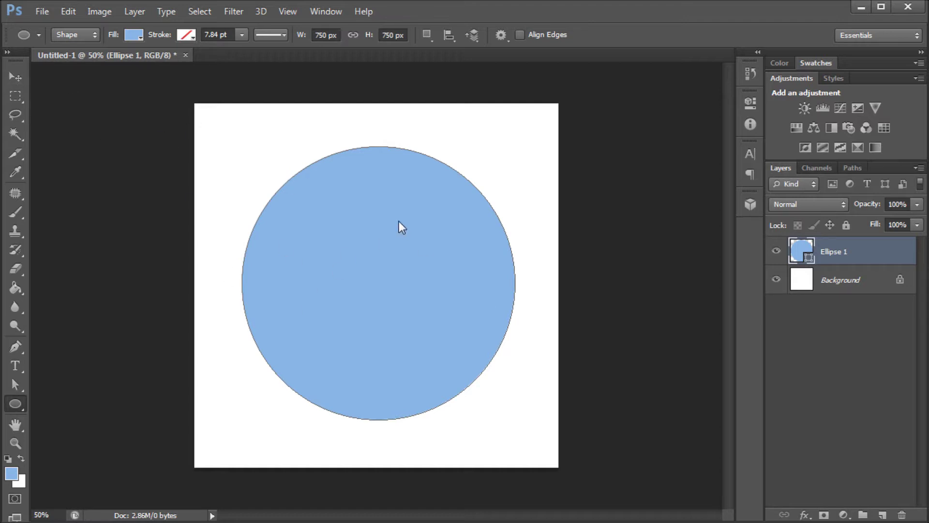
Nudge the circle slightly down with the Move tool and show the Timeline panel.
key("v")
left_click_drag(363, 246, 367, 251)
left_click(326, 14)
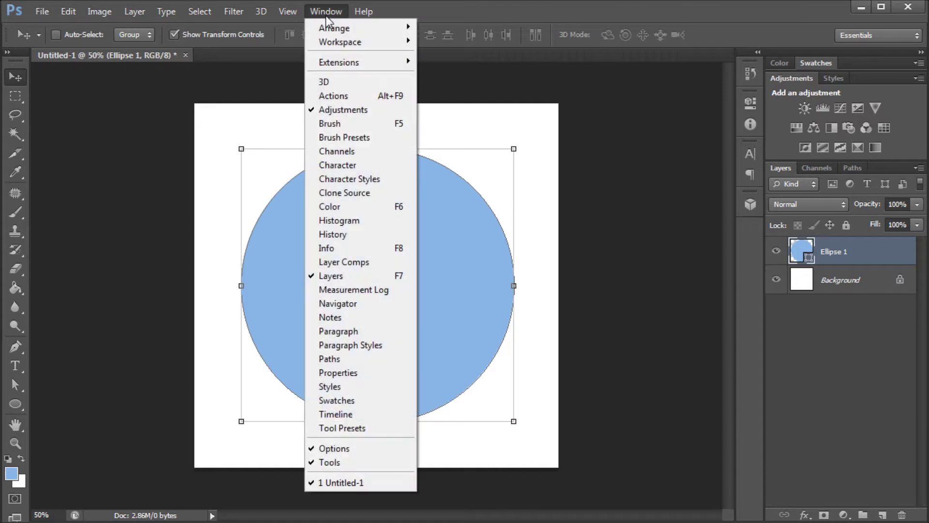
left_click(358, 415)
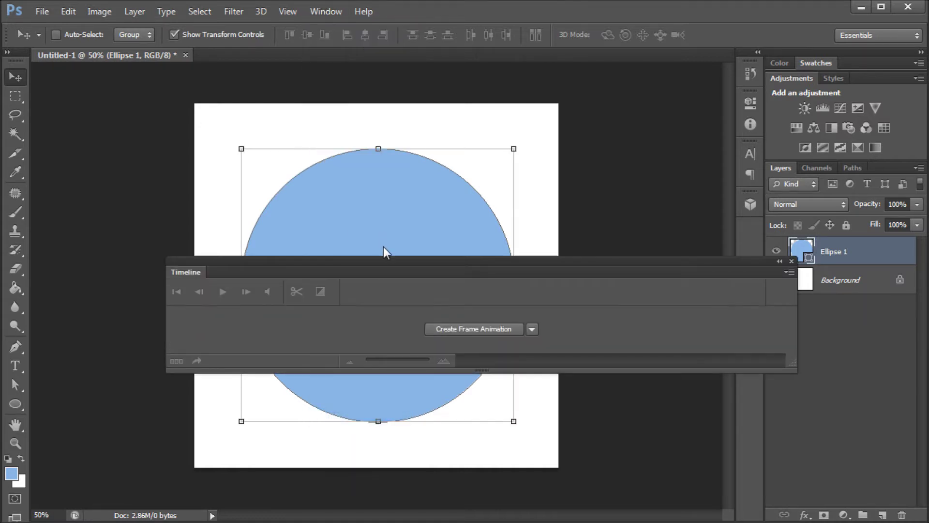
left_click_drag(385, 260, 289, 257)
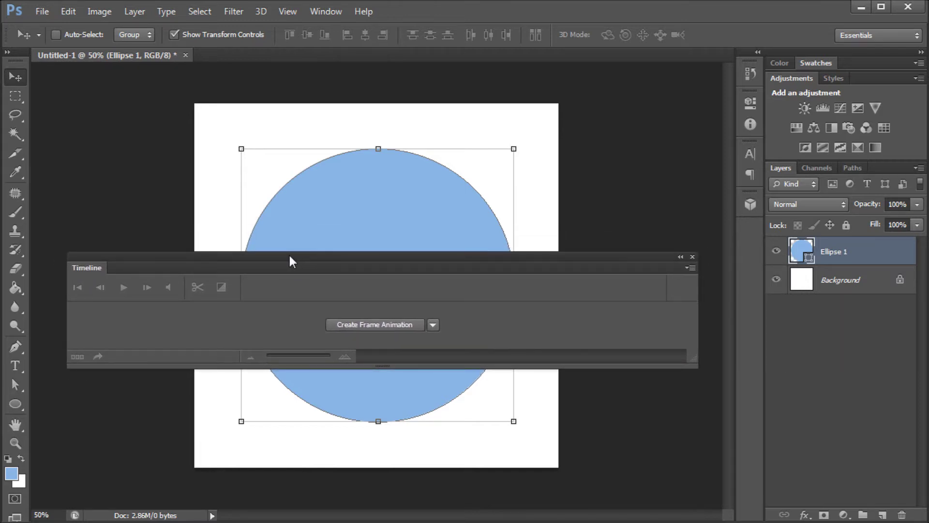
left_click_drag(288, 256, 284, 263)
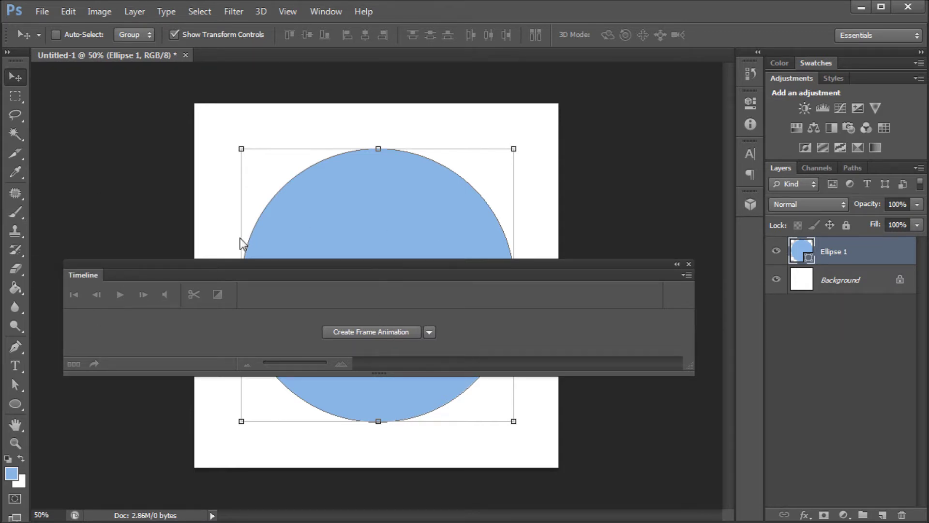
left_click_drag(158, 262, 161, 329)
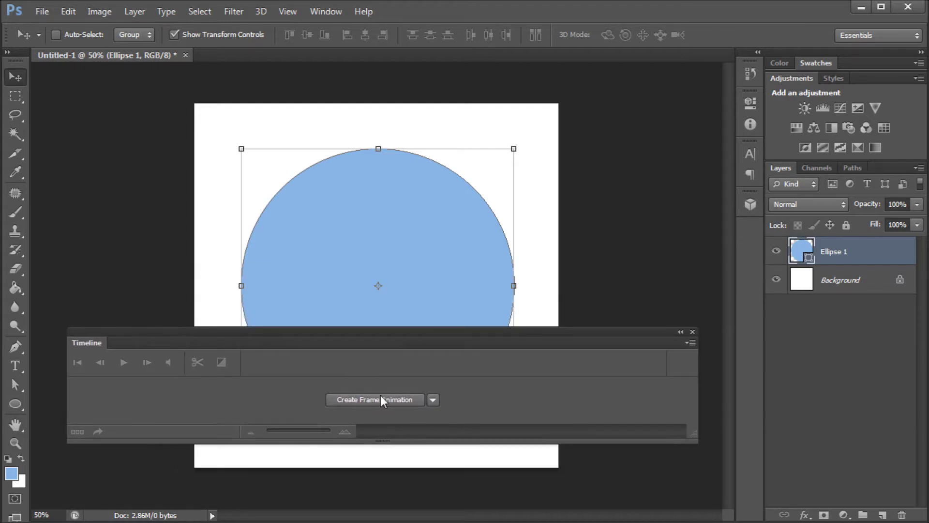
Set the Timeline to frame animation, create frame 1, and dock it at the bottom.
left_click(434, 400)
left_click(395, 417)
left_click(432, 400)
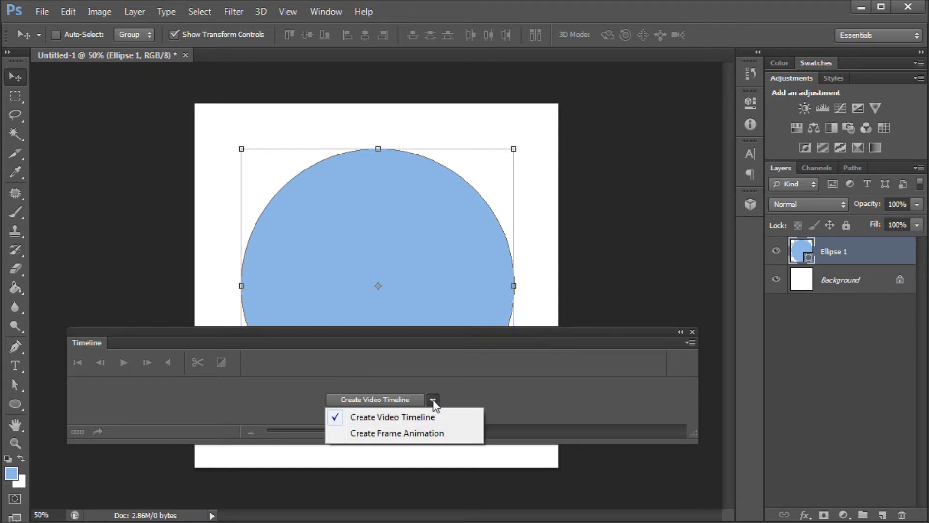
left_click(371, 434)
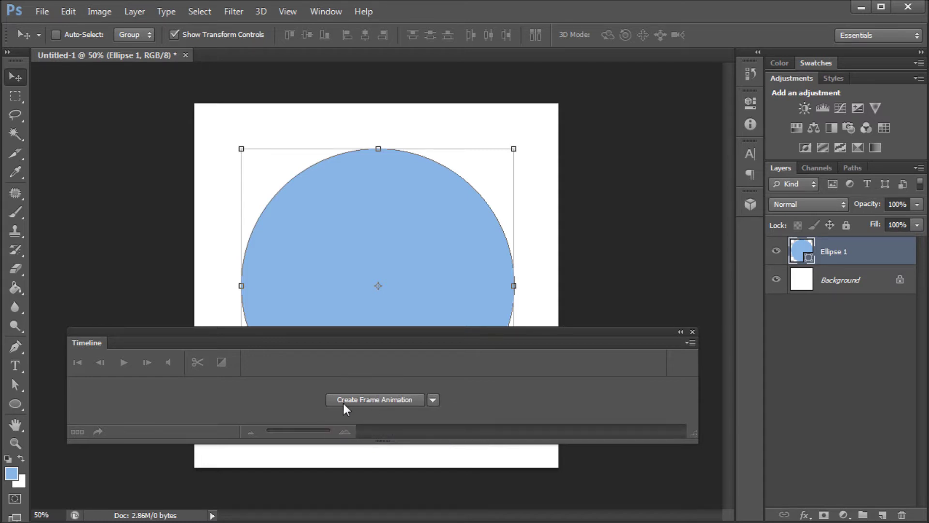
left_click(375, 401)
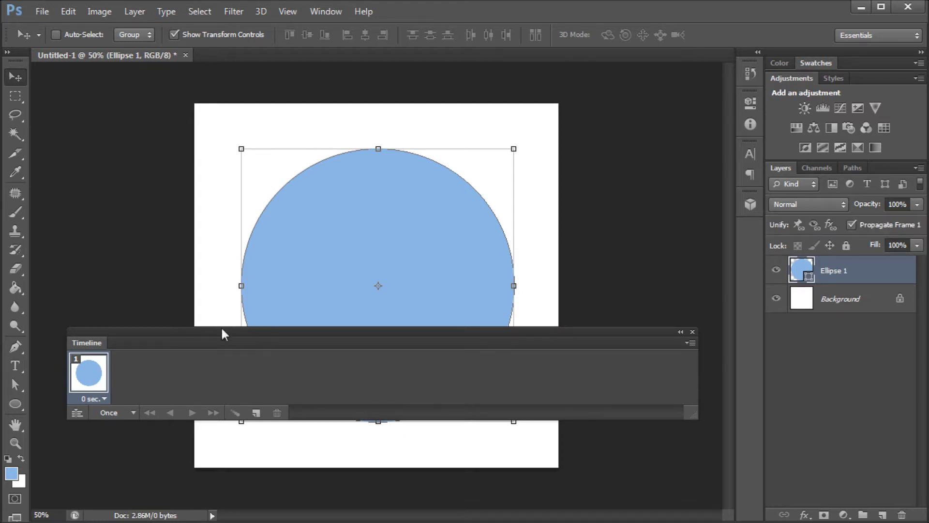
left_click_drag(222, 329, 178, 440)
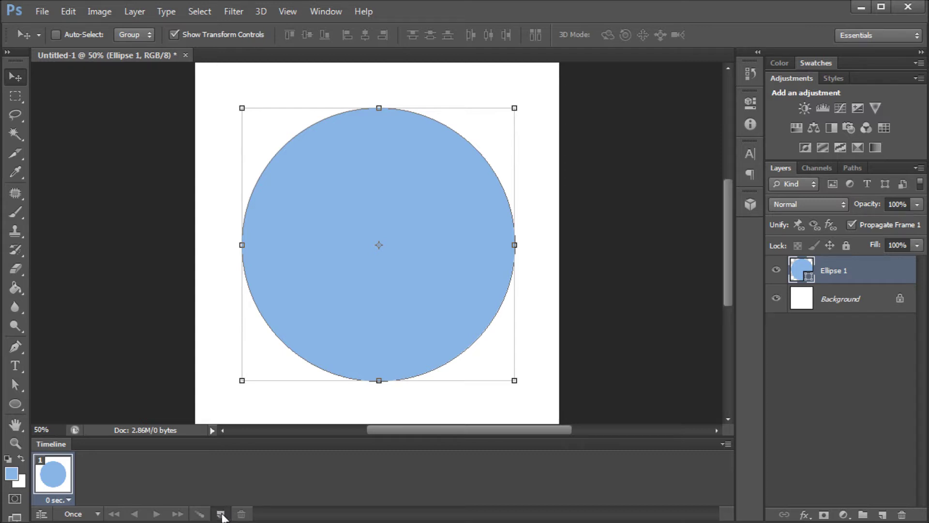
Duplicate frame 1 into frame 2 and flip between the two frames, ending on frame 2.
left_click(219, 514)
left_click(62, 477)
left_click(100, 481)
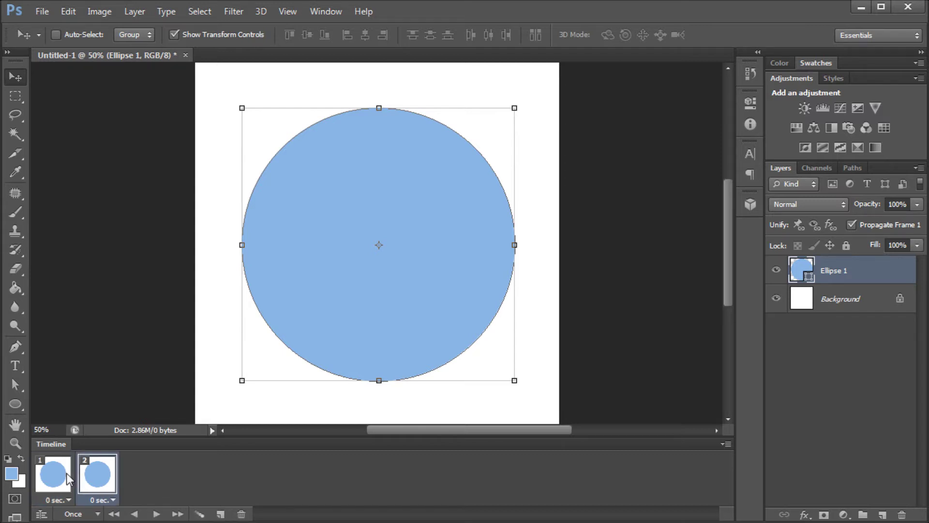
left_click(67, 474)
left_click(97, 474)
left_click(67, 474)
left_click(99, 478)
Delete the Background layer and give Ellipse 1 a pale blue #e5f1fd Color Overlay.
left_click_drag(823, 305, 903, 516)
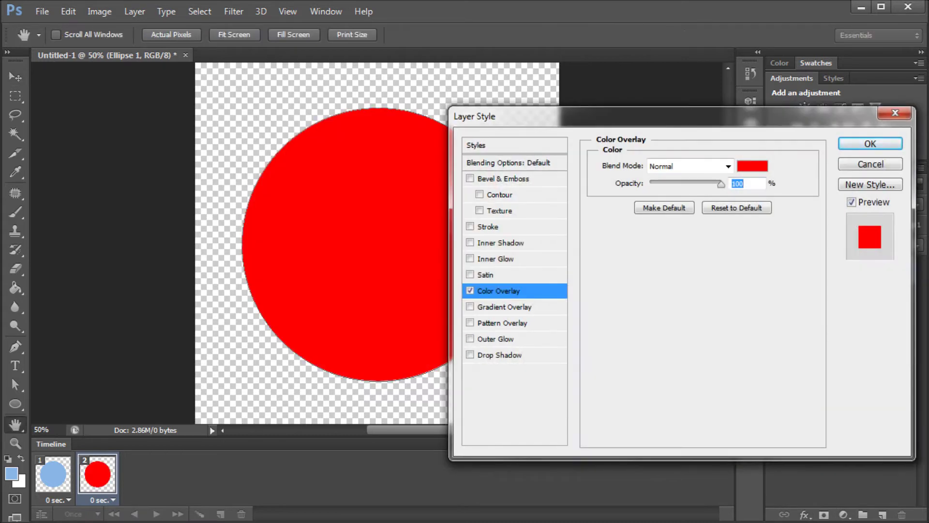
left_click(753, 166)
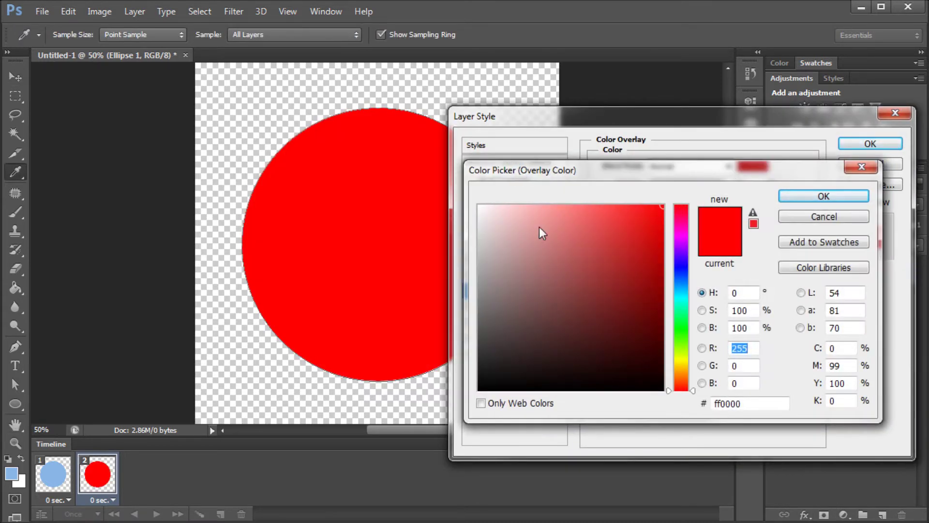
left_click(11, 478)
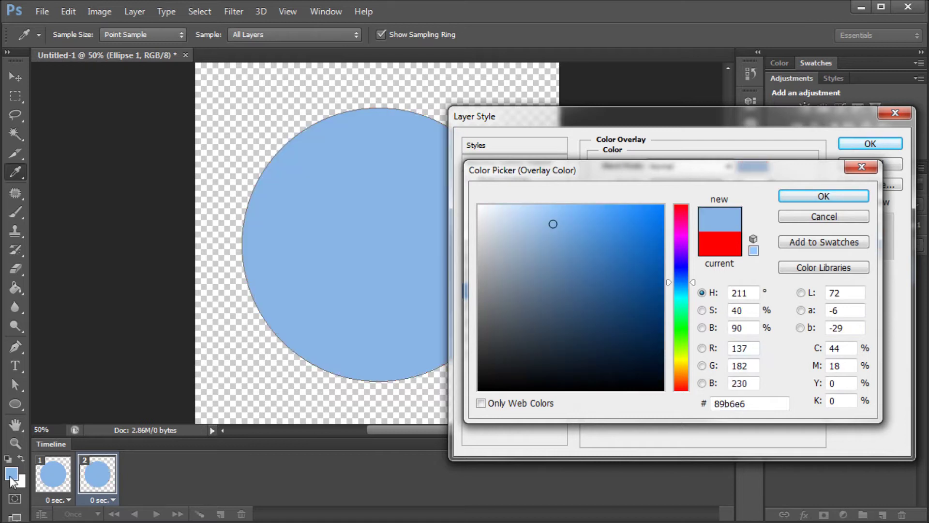
left_click_drag(538, 221, 496, 208)
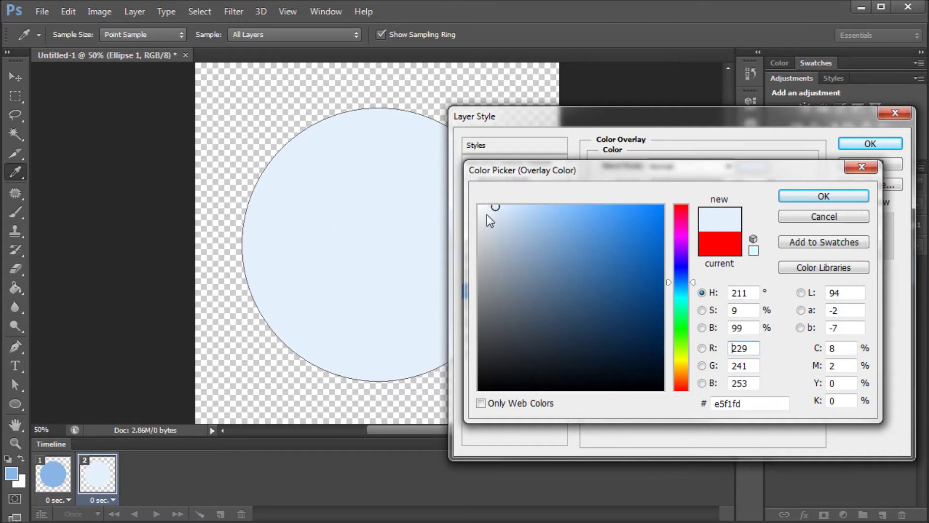
left_click(806, 198)
left_click(871, 144)
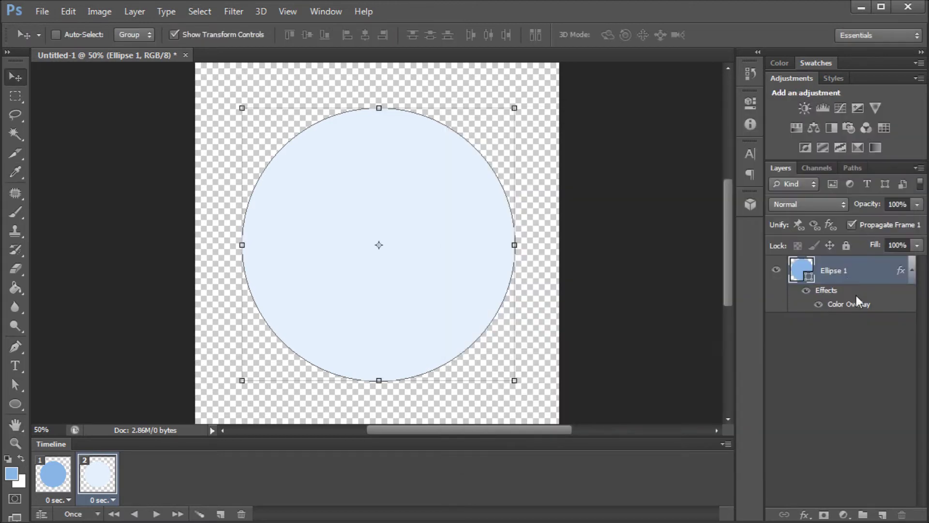
Toggle the circle's Color Overlay off and on to compare colours, leaving it on.
left_click(817, 304)
left_click(818, 304)
left_click(818, 304)
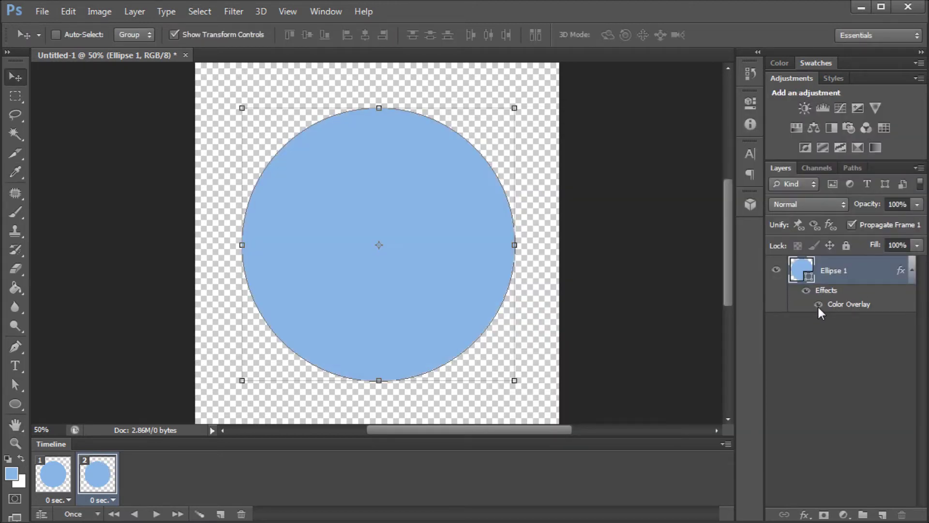
left_click(818, 304)
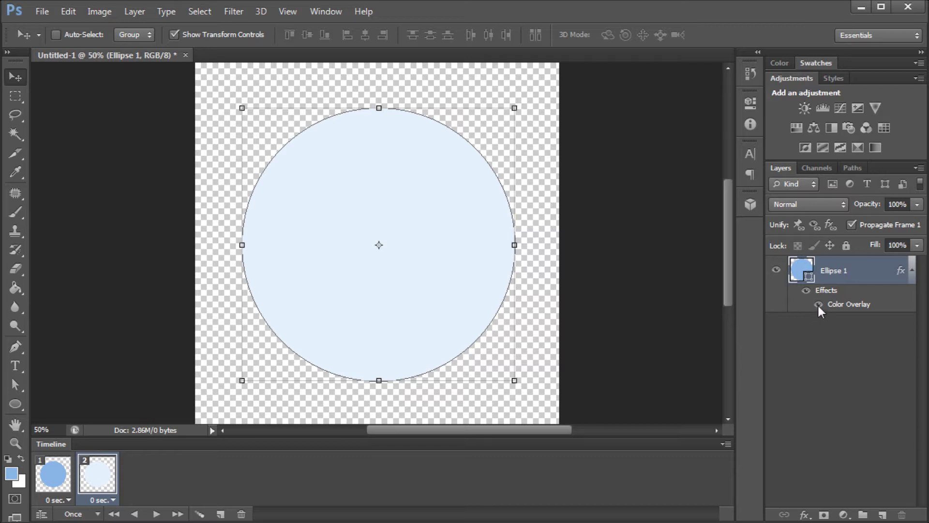
left_click(818, 304)
left_click(817, 305)
left_click(822, 304)
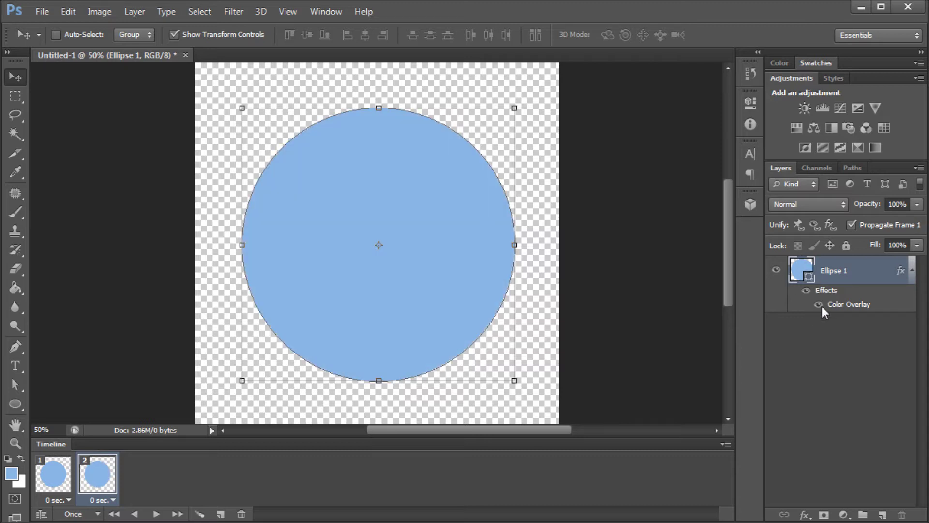
left_click(822, 305)
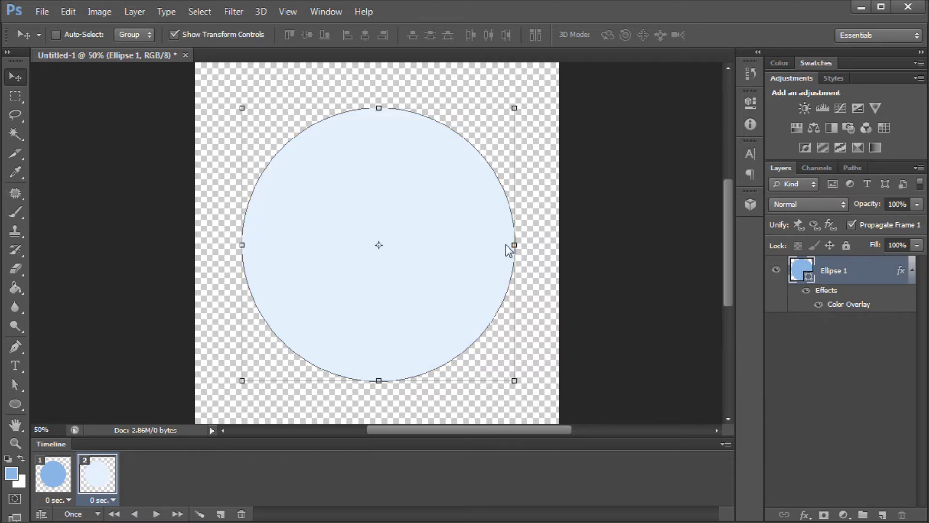
Compare the solid blue frame 1 with the pale frame 2, then select both frames.
left_click(63, 476)
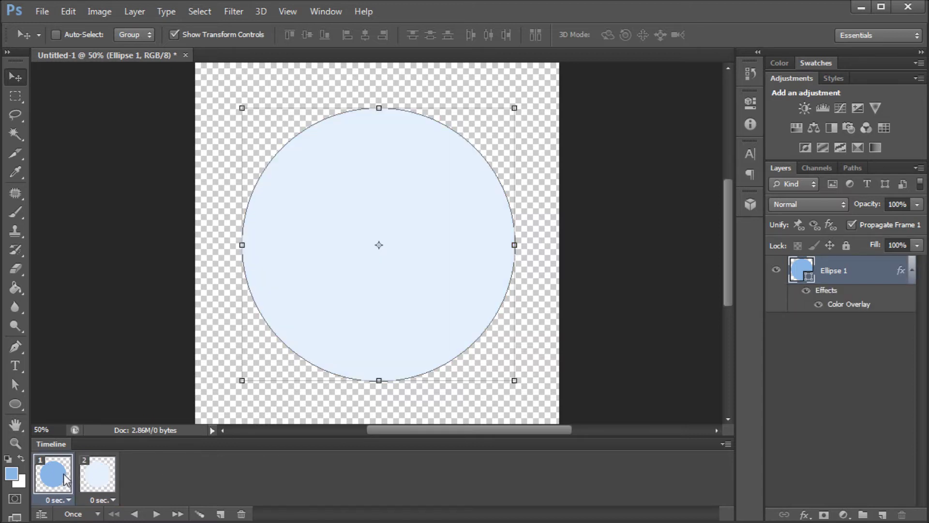
left_click(100, 478)
left_click(68, 479)
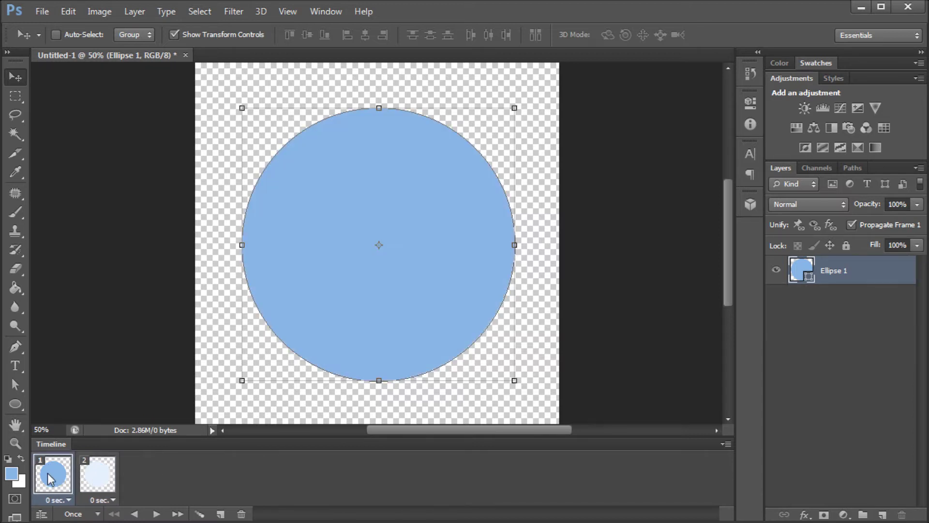
left_click(100, 481)
left_click(62, 482)
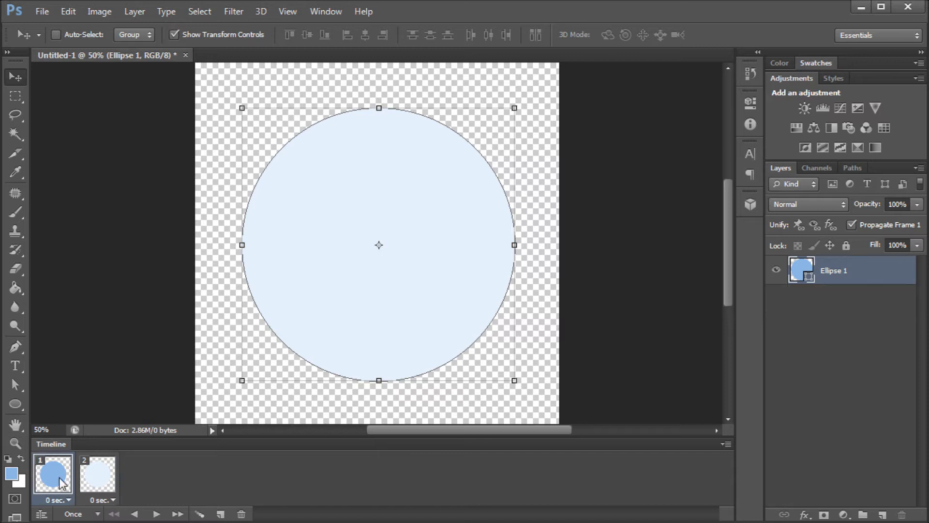
left_click(99, 482)
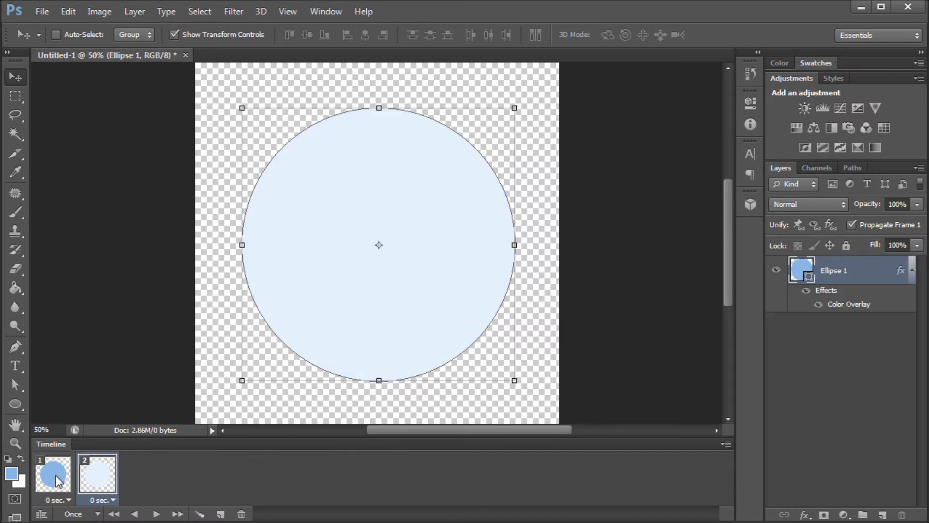
left_click(59, 480)
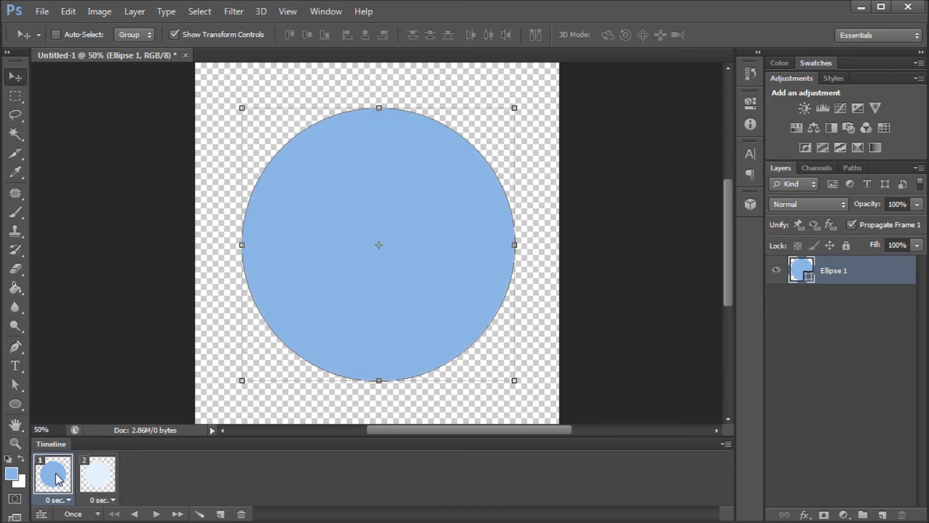
left_click(101, 474, "shift")
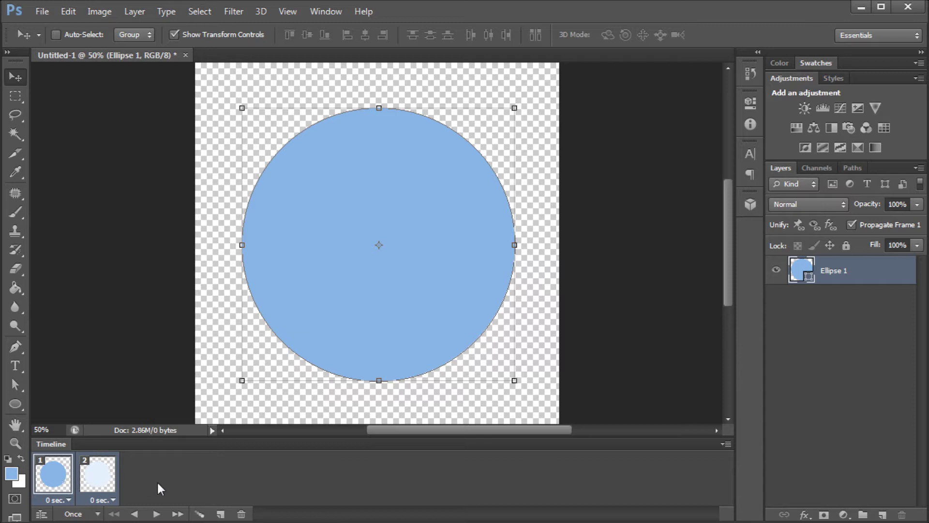
Tween the two selected frames, adding 10 in-between frames.
left_click(200, 514)
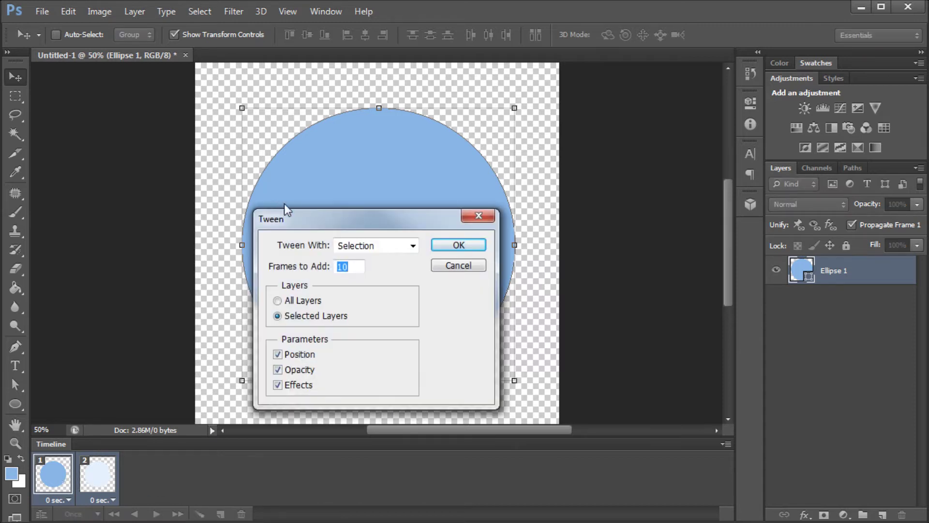
left_click_drag(284, 203, 399, 150)
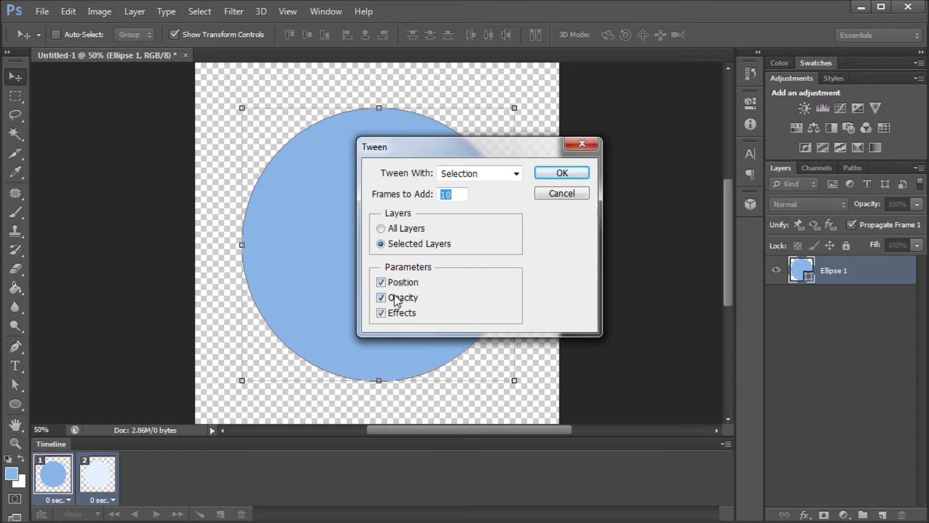
left_click(458, 191)
type("10")
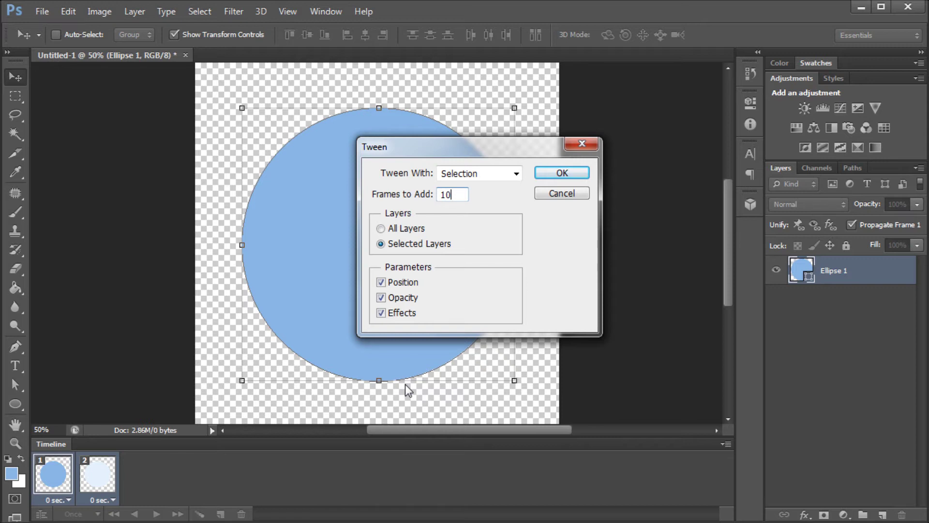
left_click(563, 176)
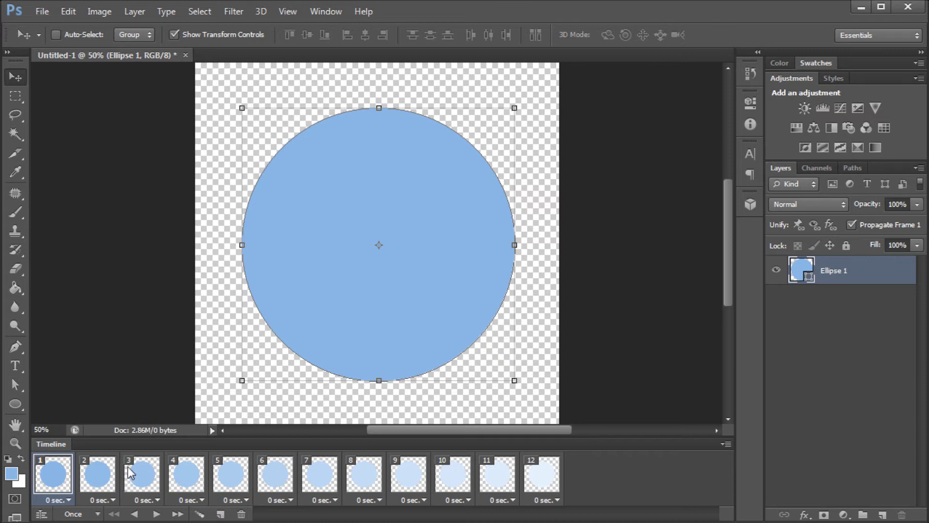
Step through the 12 tweened frames to check the fade from light blue to pale blue.
left_click(99, 482)
left_click(144, 483)
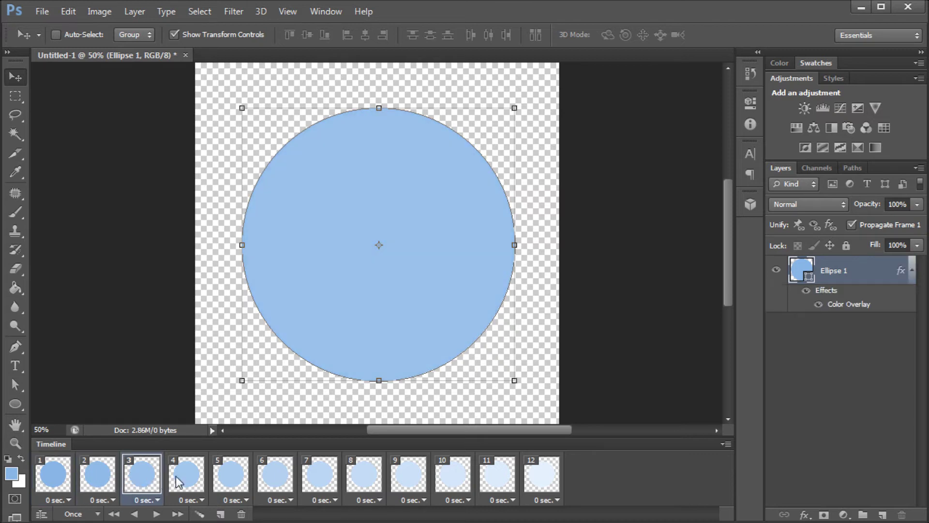
left_click(188, 483)
left_click(56, 480)
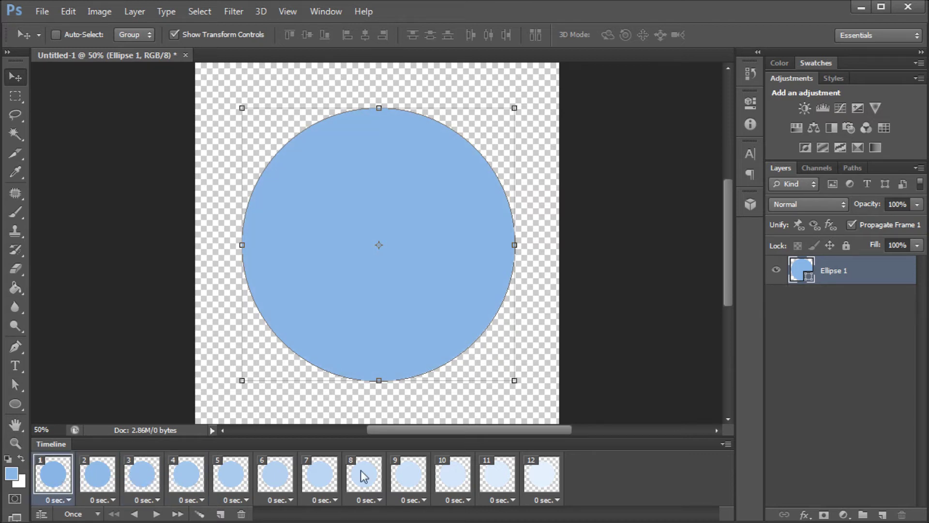
left_click(542, 480)
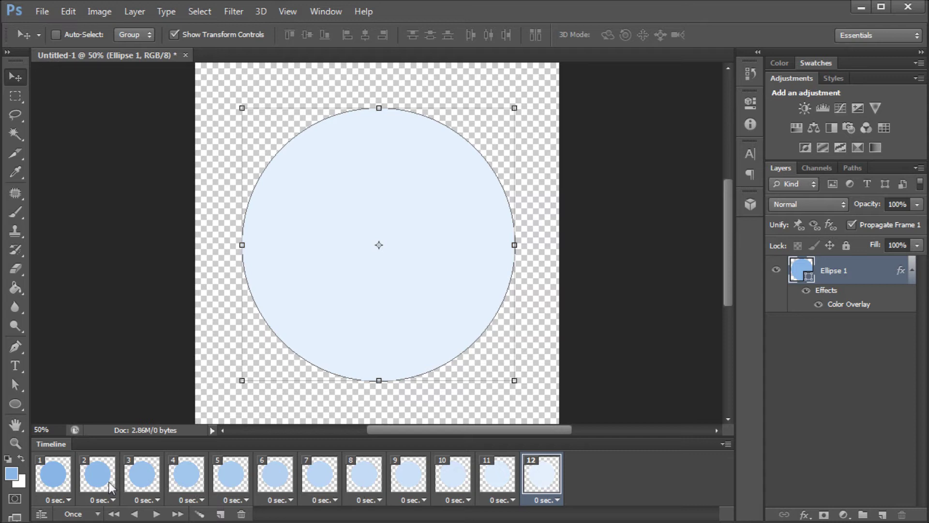
left_click(145, 481)
left_click(186, 479)
left_click(231, 479)
left_click(276, 479)
left_click(320, 480)
left_click(364, 479)
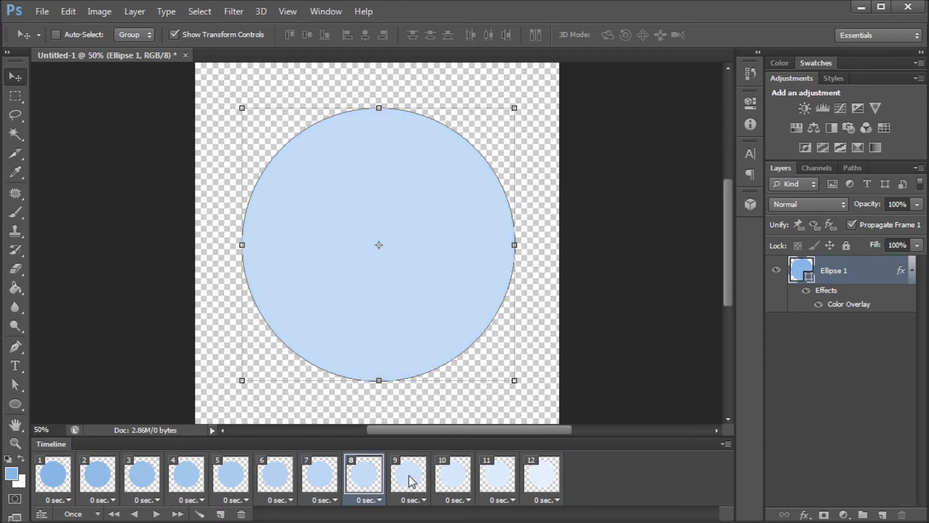
left_click(409, 480)
left_click(455, 476)
Play and stop the 12-frame animation preview, then float the Timeline over the canvas.
left_click(156, 514)
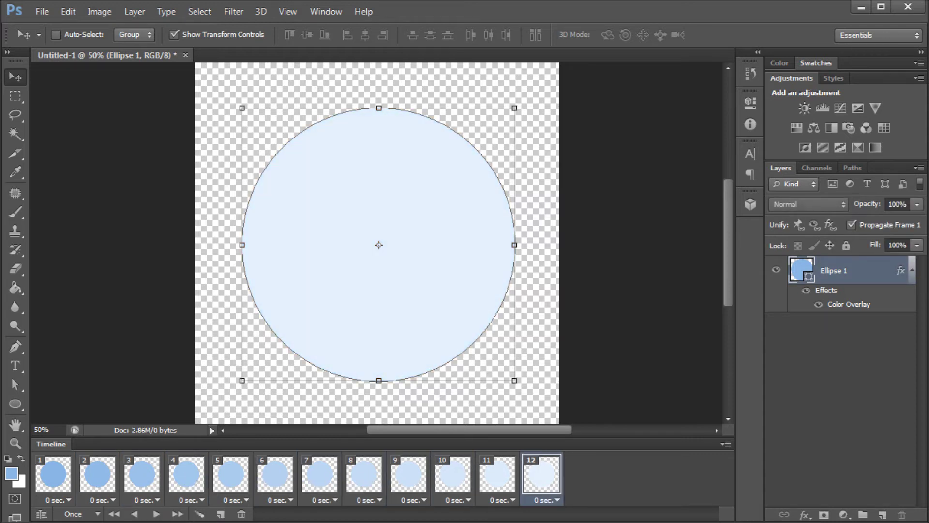
left_click(155, 514)
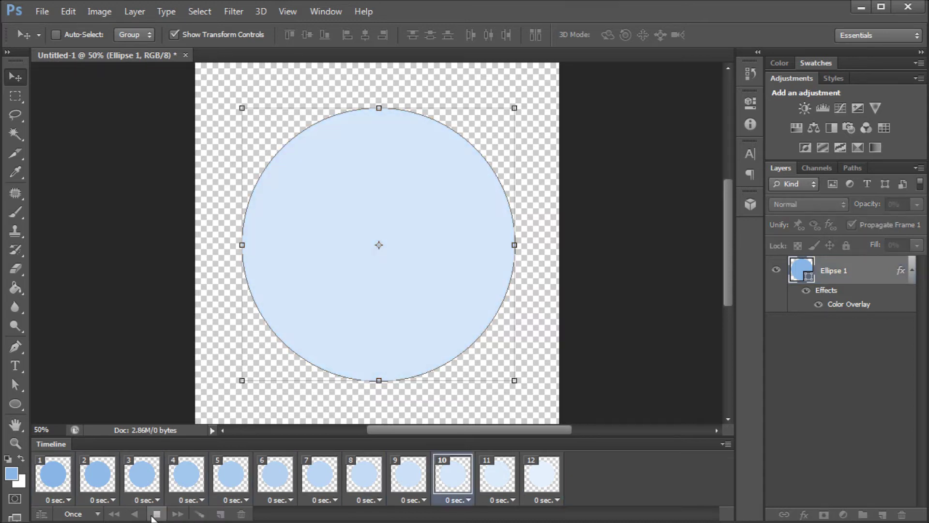
left_click(154, 514)
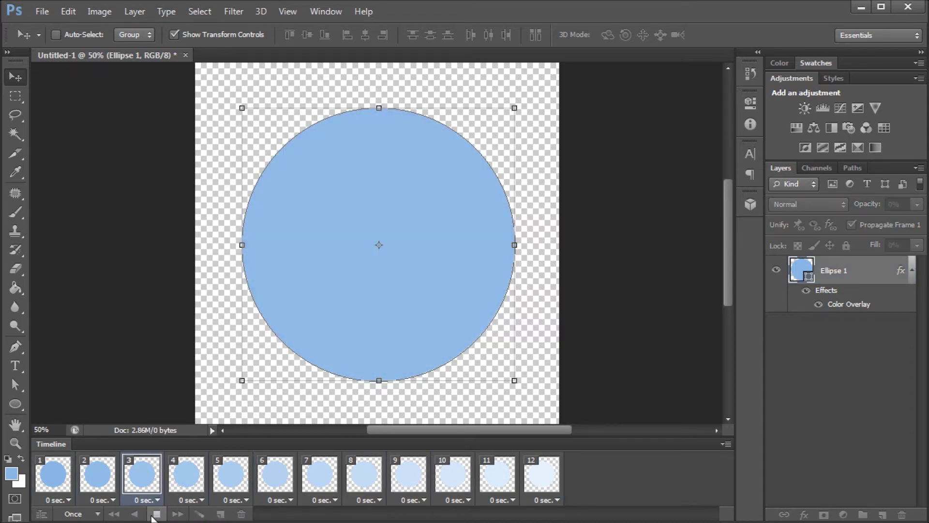
left_click(153, 514)
left_click(154, 514)
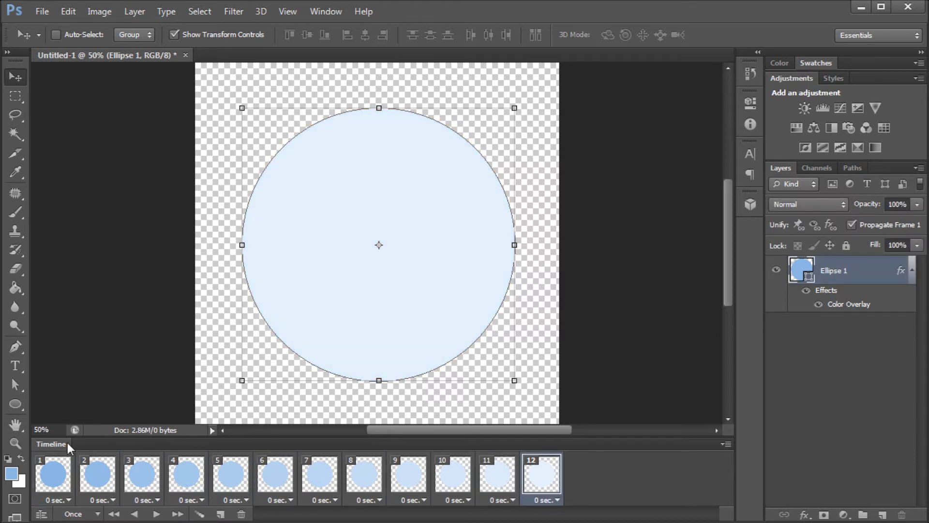
left_click_drag(67, 442, 80, 125)
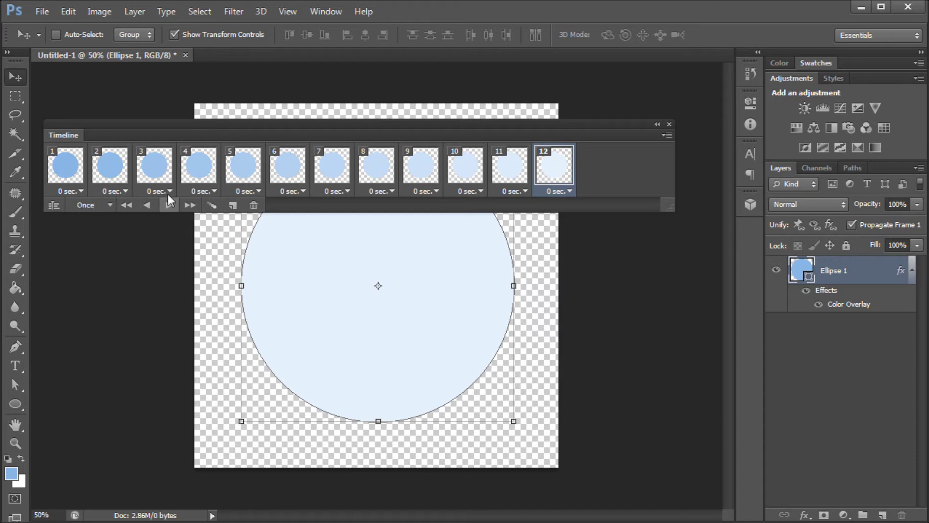
Set the animation's loop count to Forever, cancelling the custom Other loop dialog.
left_click_drag(164, 122, 177, 169)
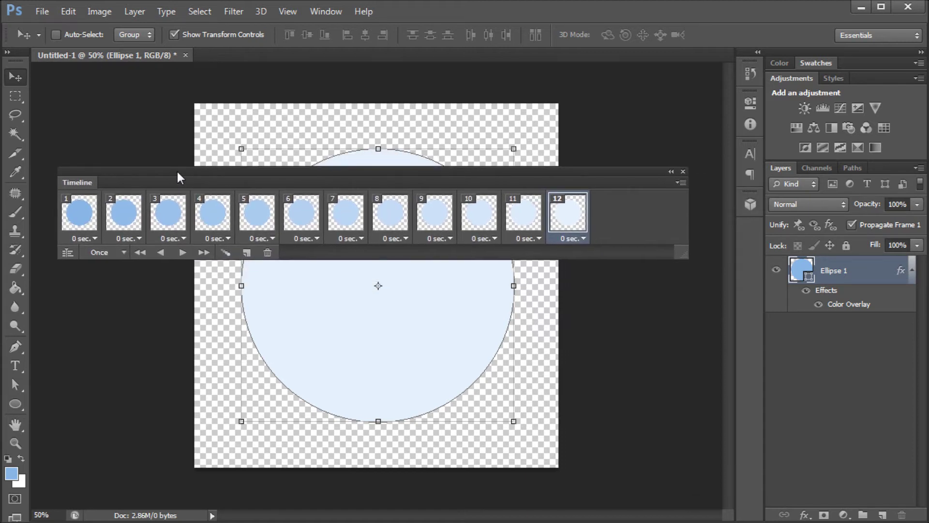
left_click(124, 252)
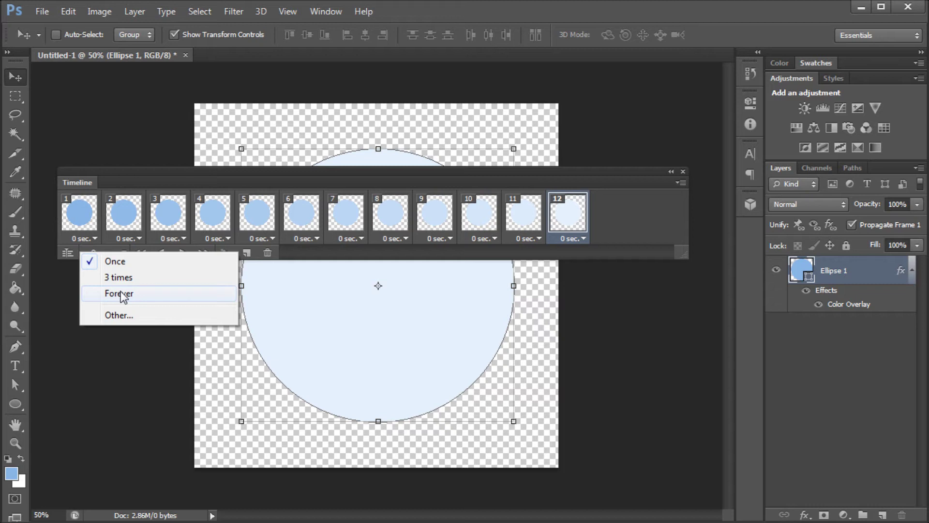
left_click(101, 243)
left_click(125, 253)
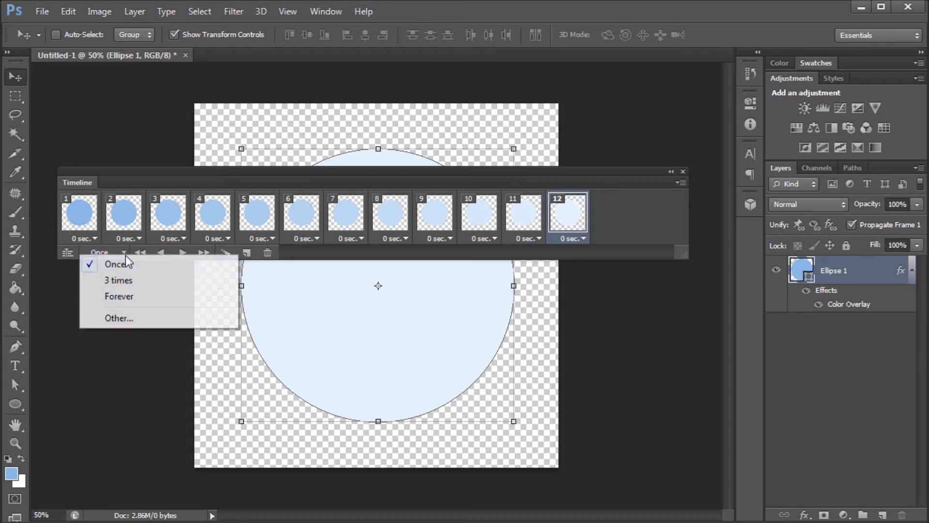
left_click(118, 281)
left_click(108, 252)
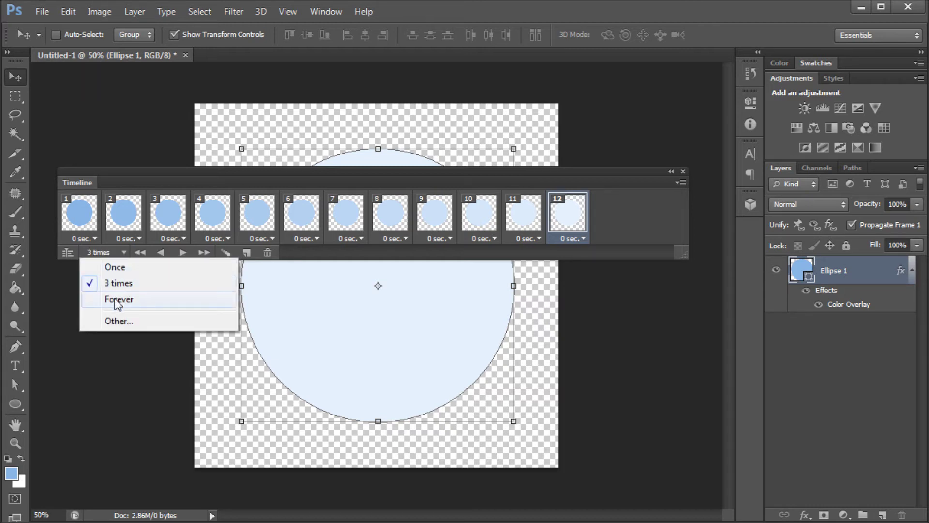
left_click(115, 299)
left_click(105, 249)
left_click(124, 310)
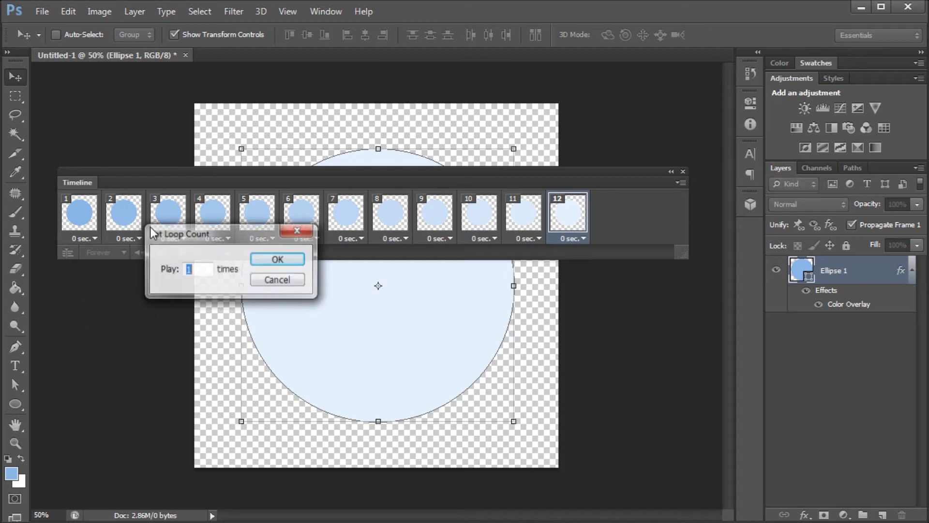
left_click(280, 280)
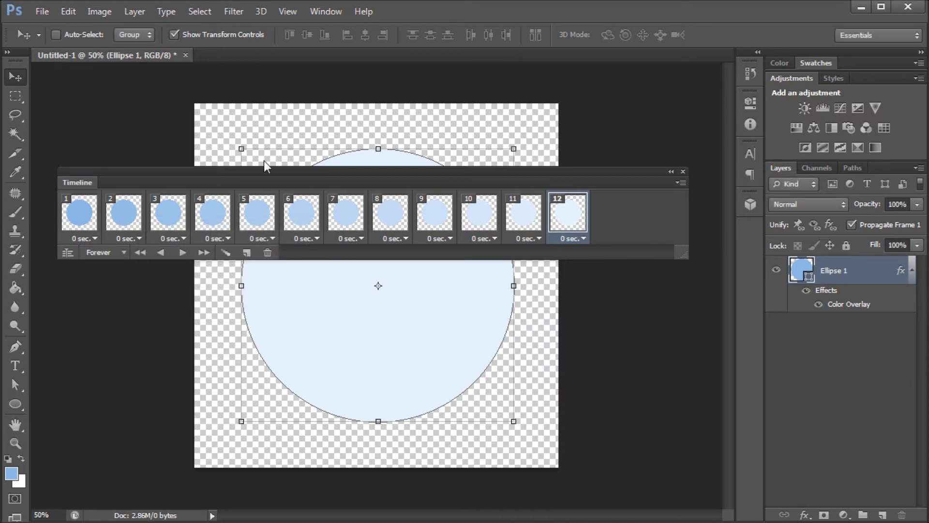
left_click_drag(257, 177, 261, 512)
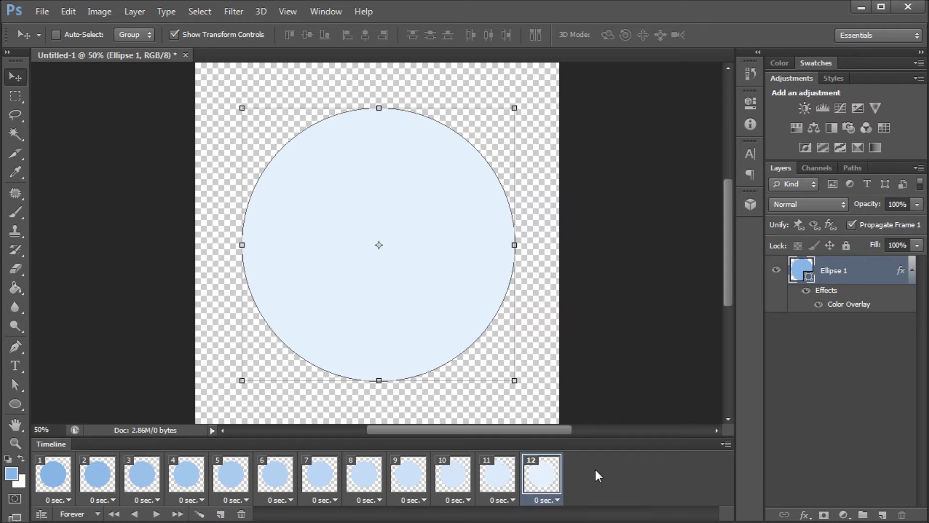
left_click(231, 472)
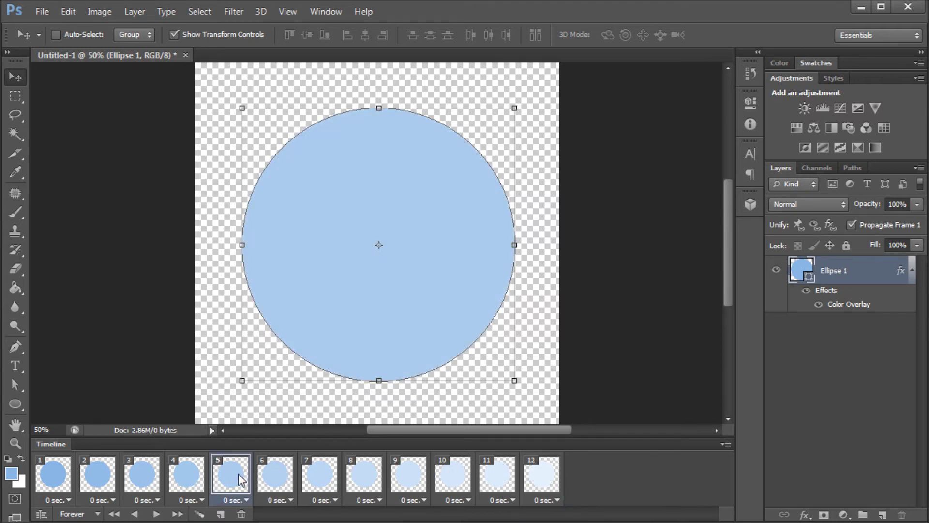
left_click(302, 473)
left_click(419, 473)
left_click(155, 514)
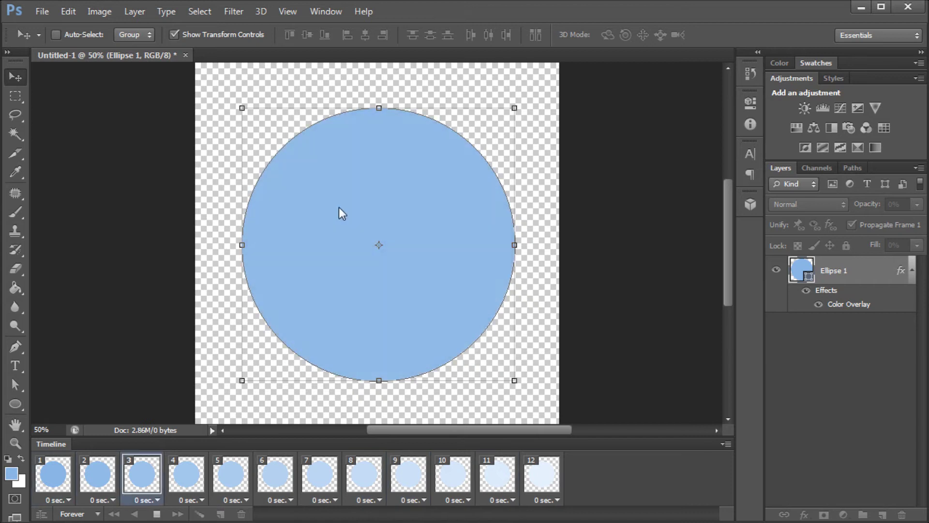
key("space")
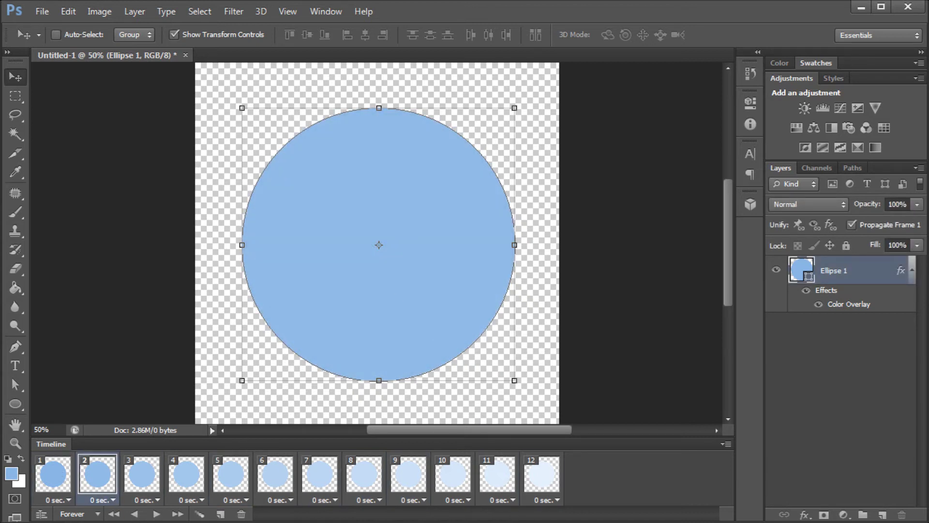
left_click(539, 483)
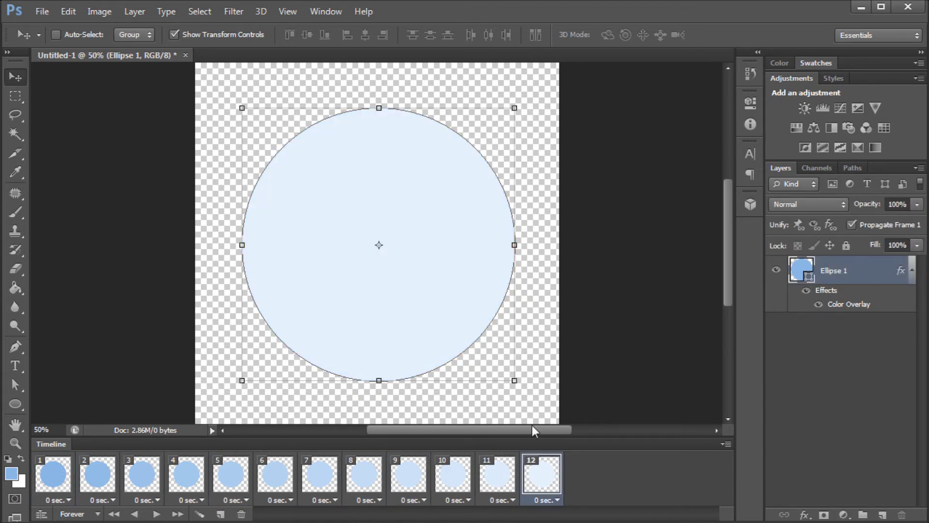
left_click(556, 499)
Give frame 12 a 1.0 sec delay, redock the Timeline, and play the animation.
left_click(594, 465)
left_click_drag(134, 437, 208, 240)
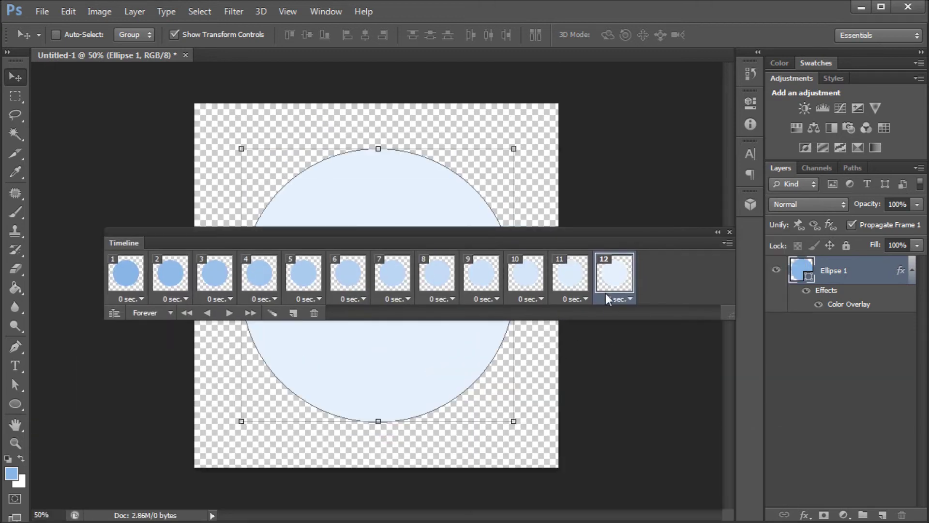
left_click(630, 299)
left_click(601, 267)
left_click(624, 299)
left_click(619, 299)
left_click(629, 298)
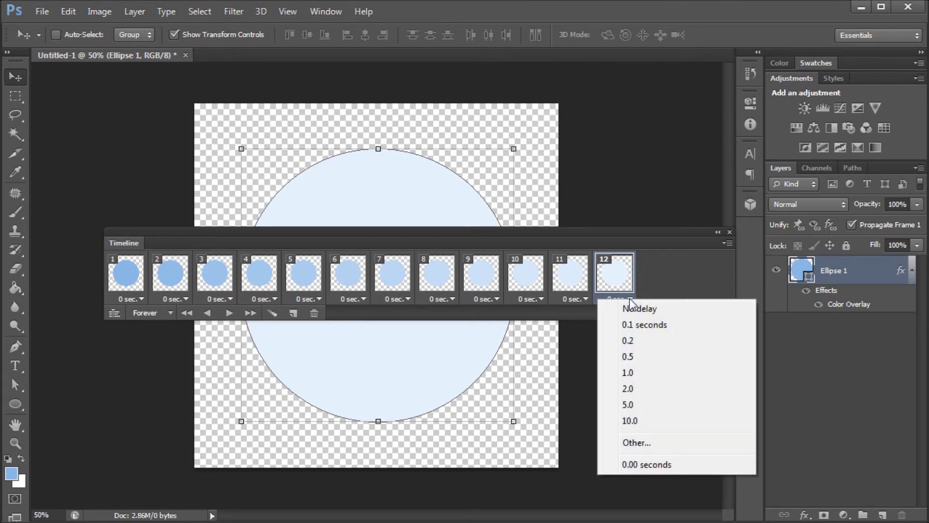
left_click(631, 371)
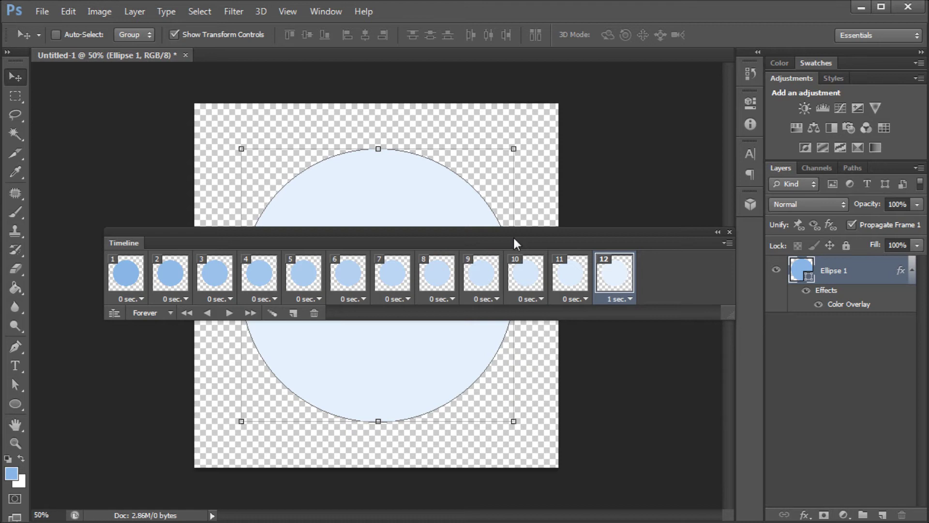
left_click_drag(511, 230, 480, 507)
left_click(156, 514)
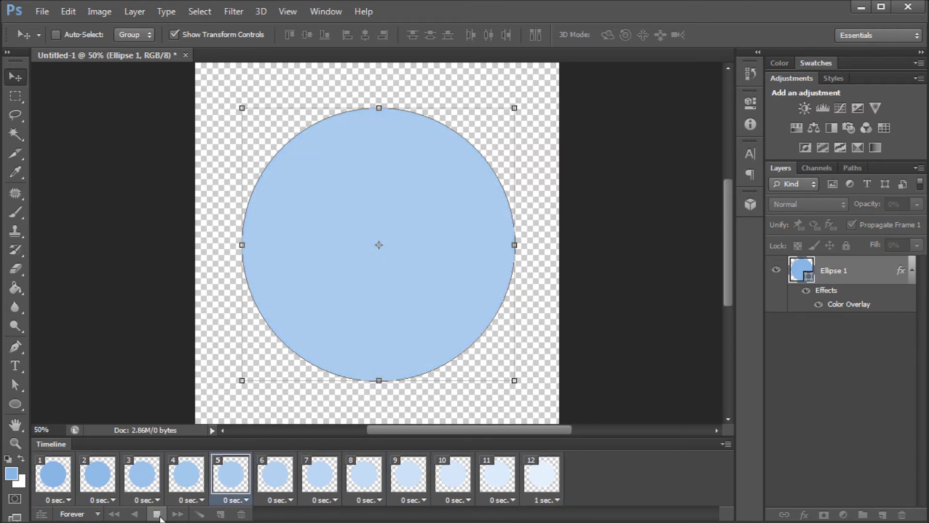
Stop playback and set frame 12's delay back to No delay.
left_click(157, 515)
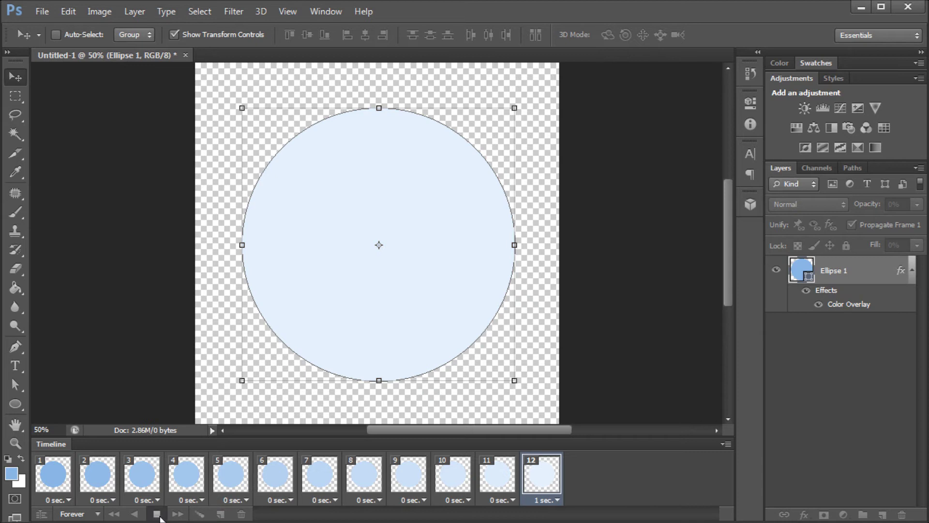
left_click(560, 500)
left_click(557, 507)
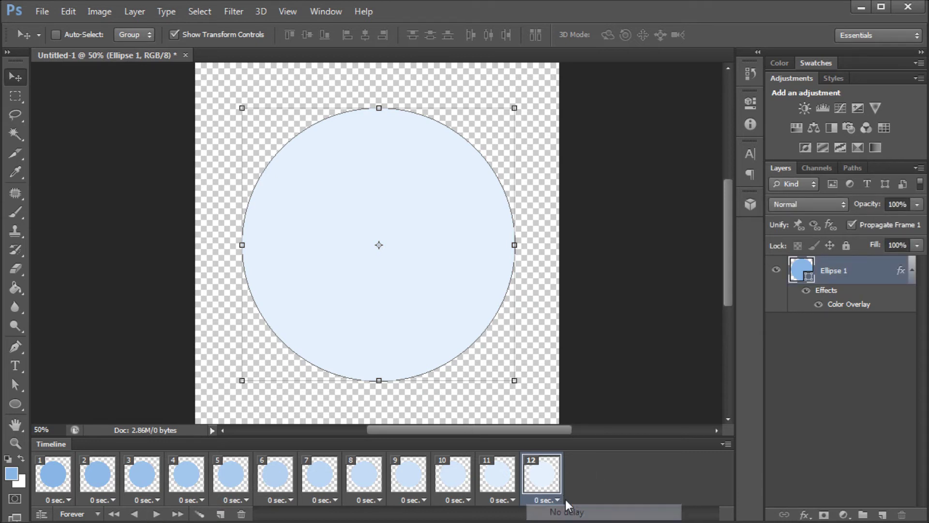
Replay and stop the animation, then compare frames 1 and 12 on the canvas.
left_click(157, 514)
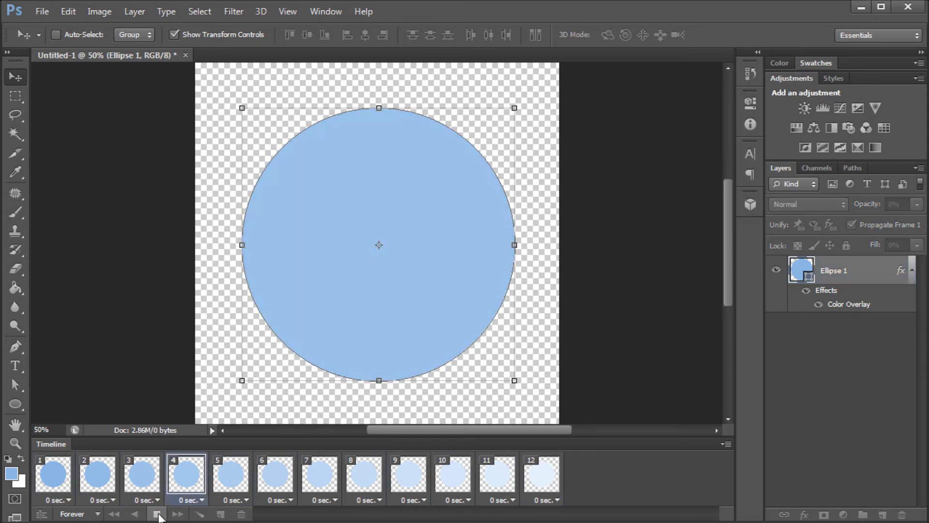
left_click(157, 515)
left_click(57, 477)
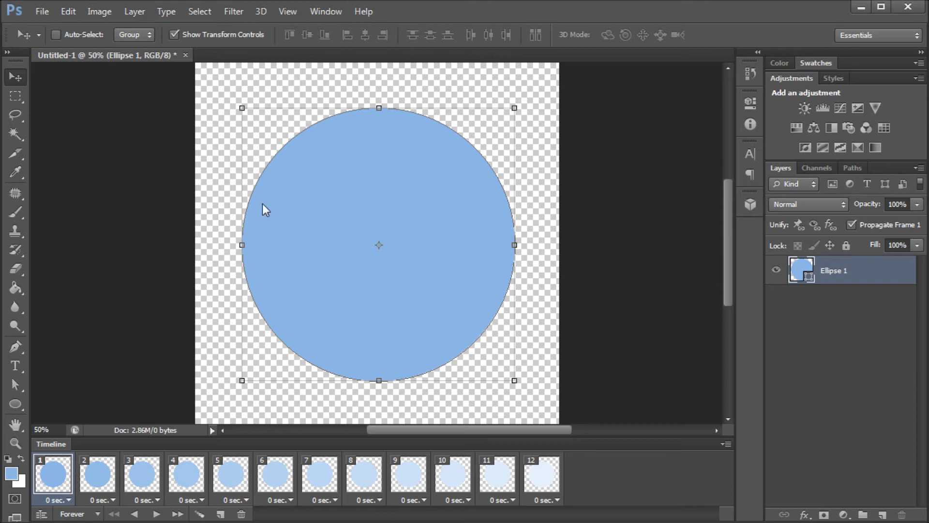
left_click(538, 473)
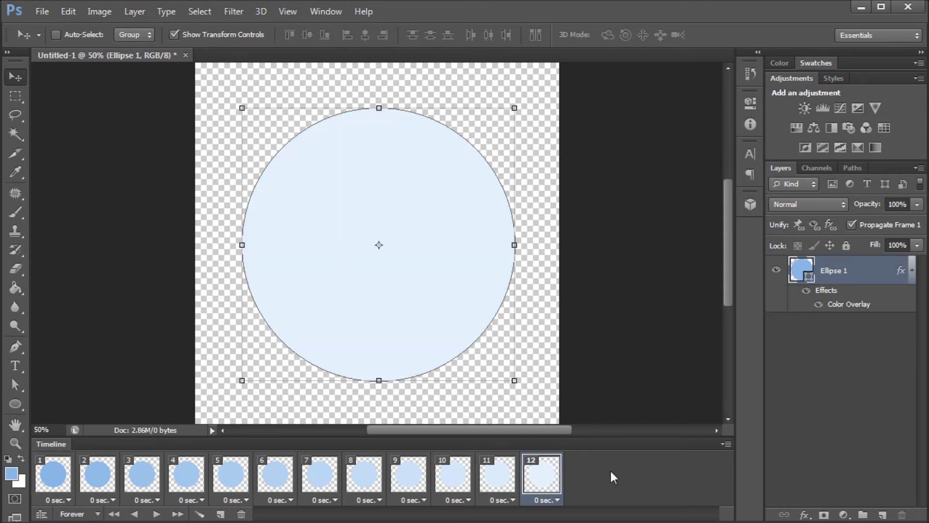
left_click(68, 476)
left_click(545, 470)
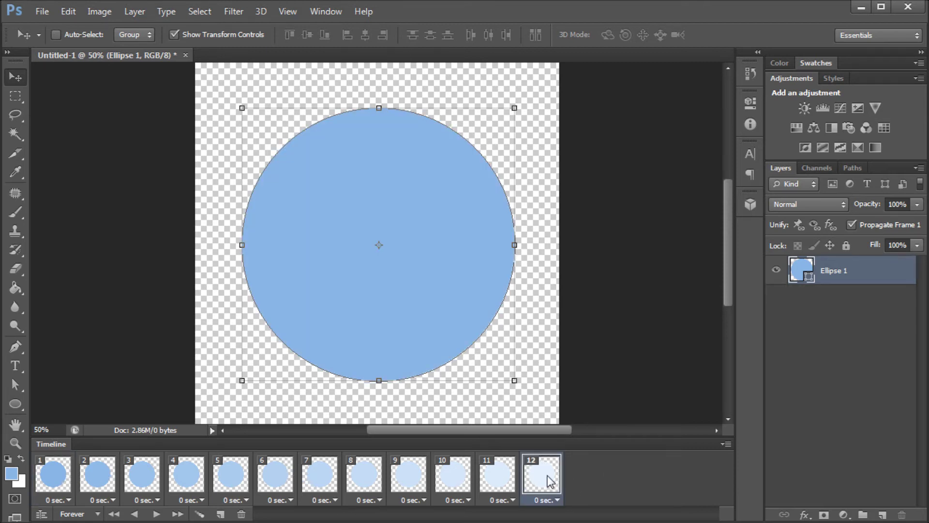
left_click(55, 473)
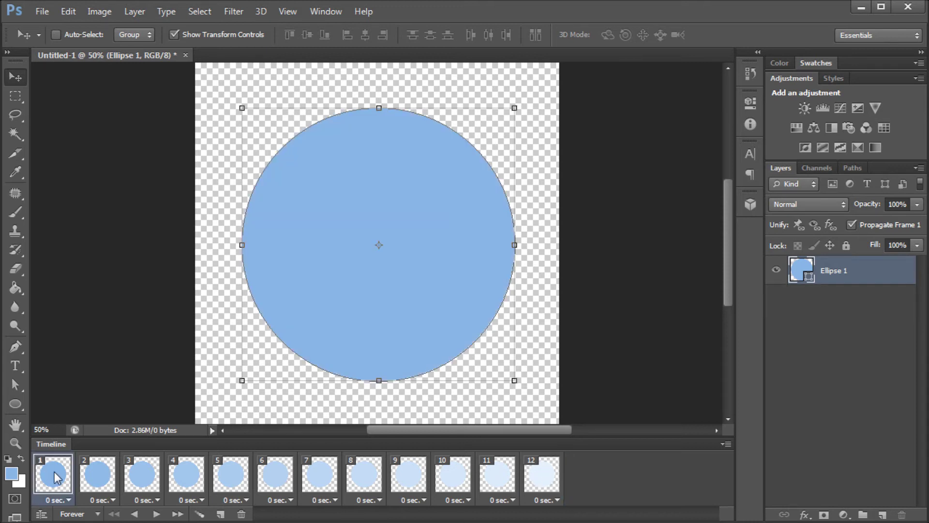
left_click(533, 481)
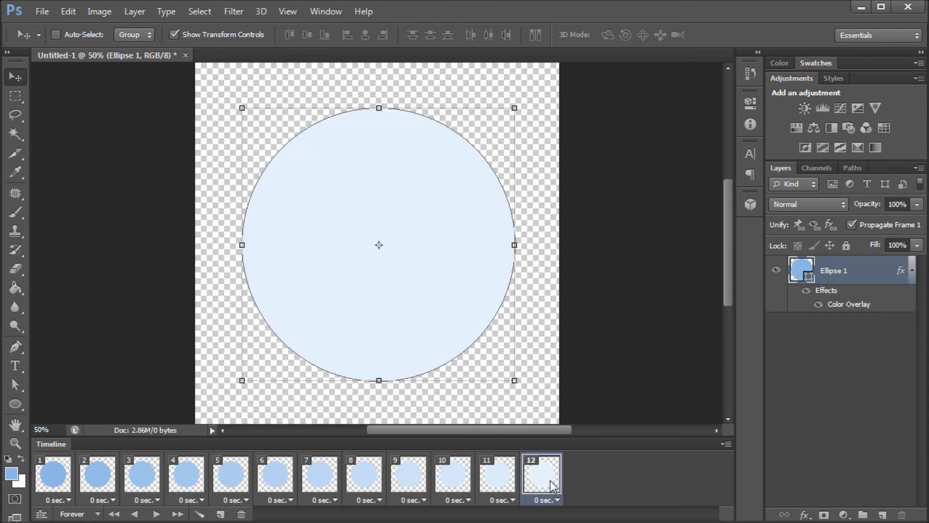
left_click(61, 476)
Duplicate frame 12 as frame 13 and hide frame 13's Color Overlay effect.
left_click(538, 483)
left_click(221, 515)
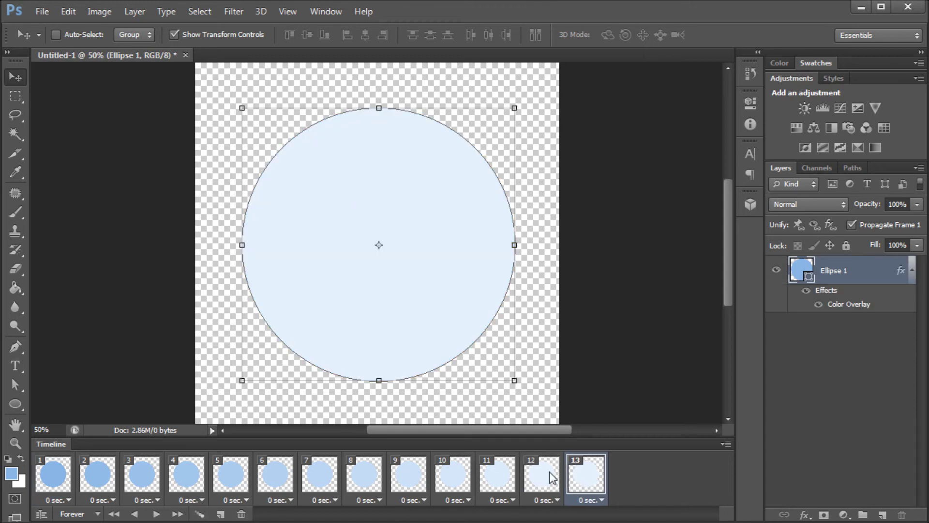
left_click(819, 304)
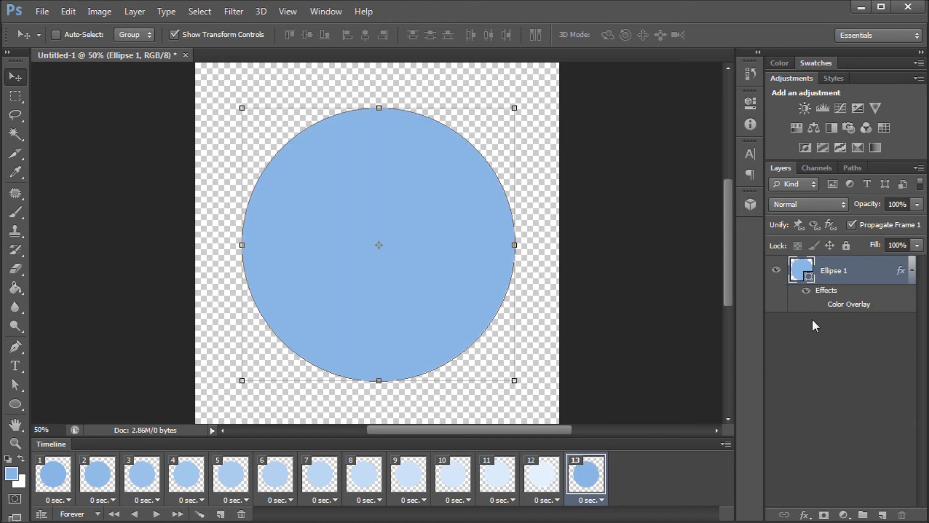
left_click(552, 474)
left_click(595, 482)
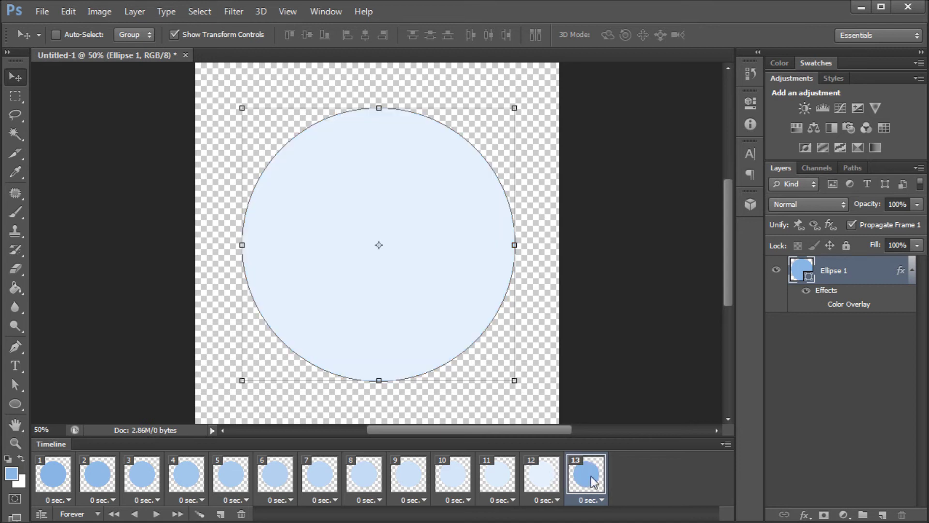
left_click(543, 486)
left_click(599, 484)
Tween frames 12–13 with 10 added frames, then play the 23-frame animation.
left_click(556, 482)
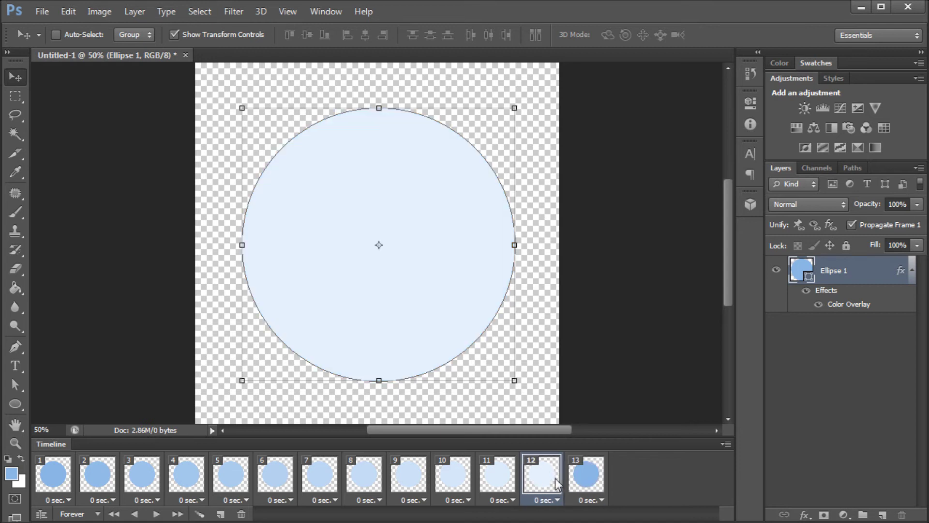
left_click(600, 472, "shift")
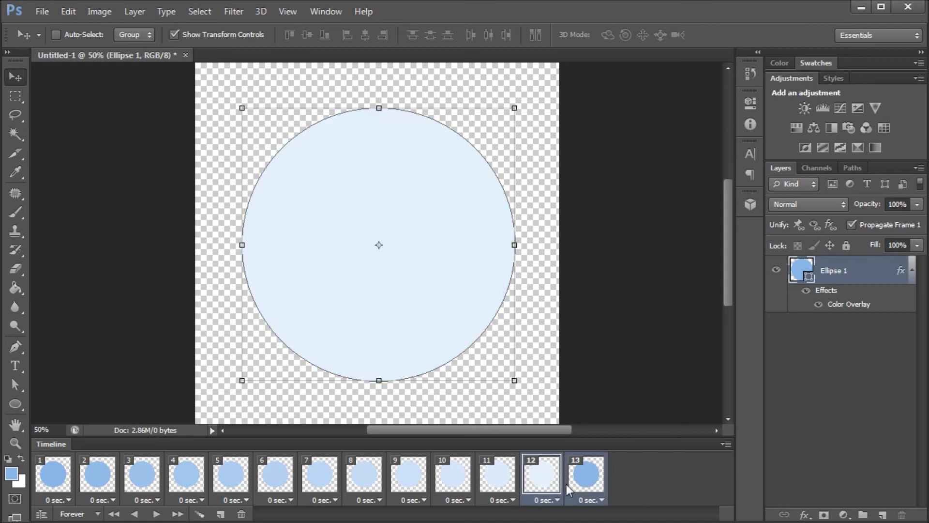
left_click(200, 514)
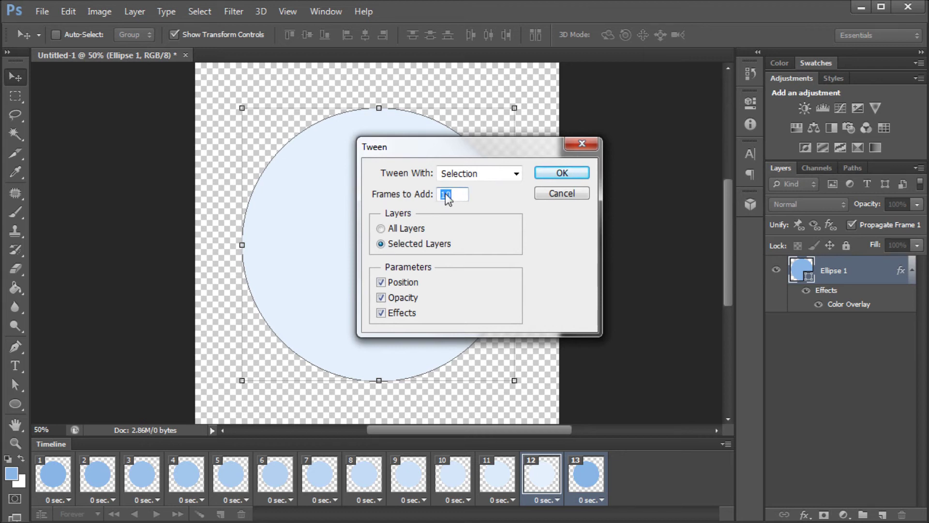
left_click(562, 174)
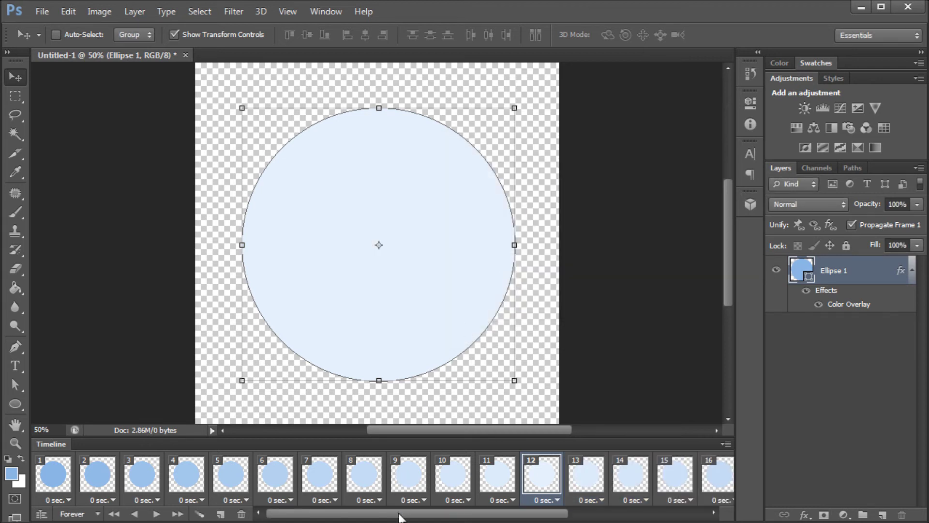
left_click_drag(403, 509, 252, 511)
left_click(157, 514)
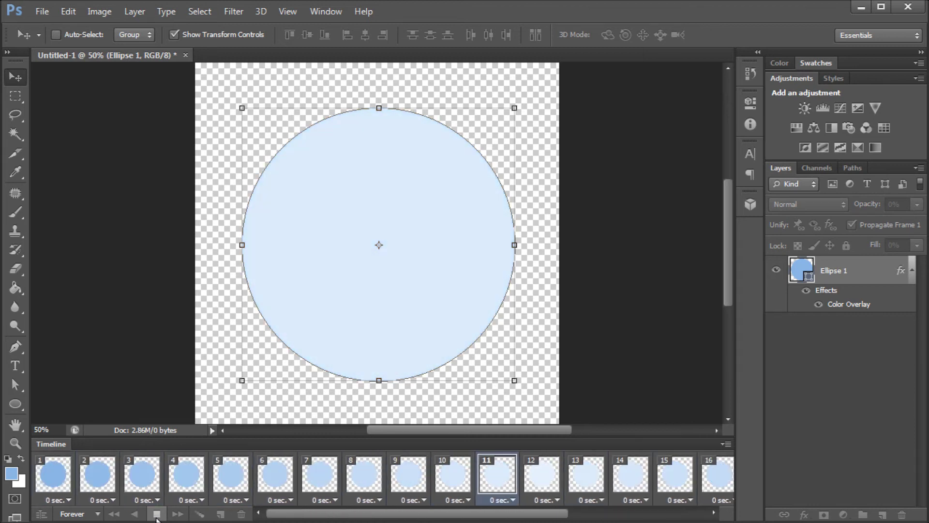
Stop playback, check frame 13 and scroll the strip, then replay and stop the animation.
left_click(157, 515)
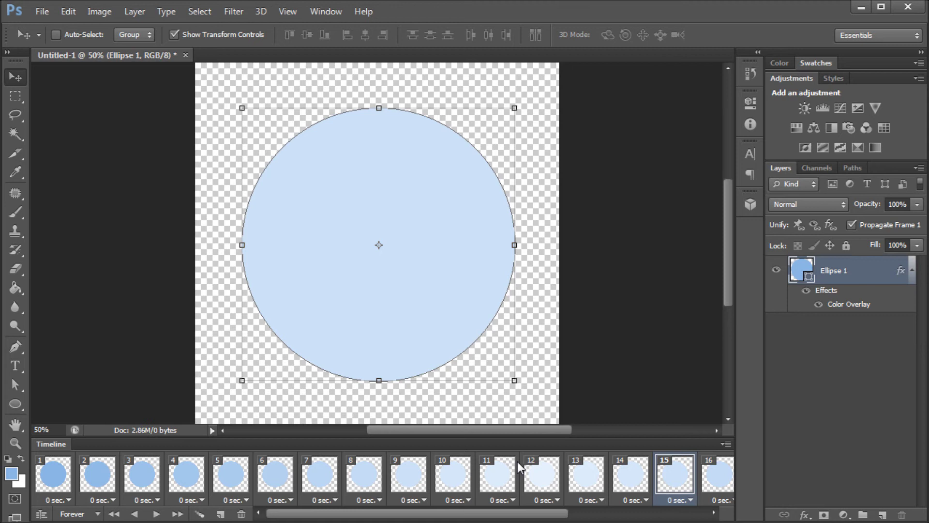
left_click(589, 477)
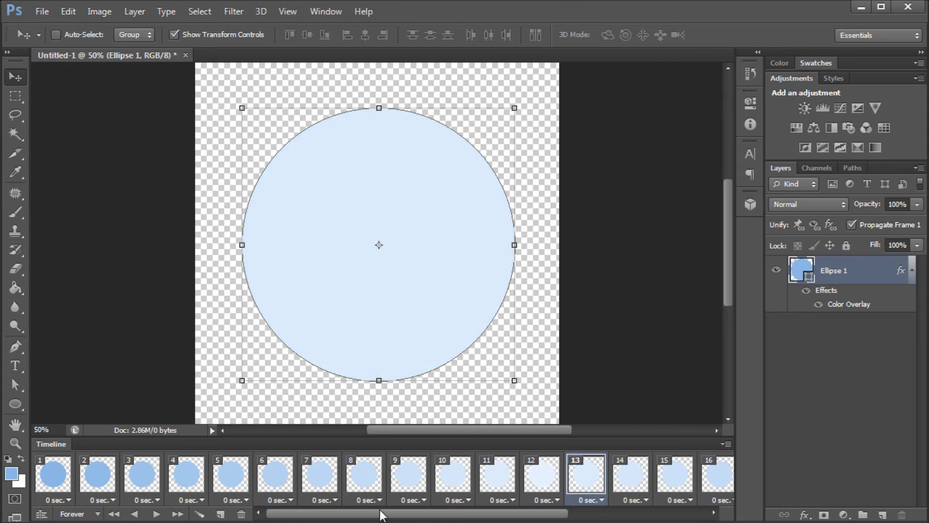
left_click_drag(383, 514, 419, 515)
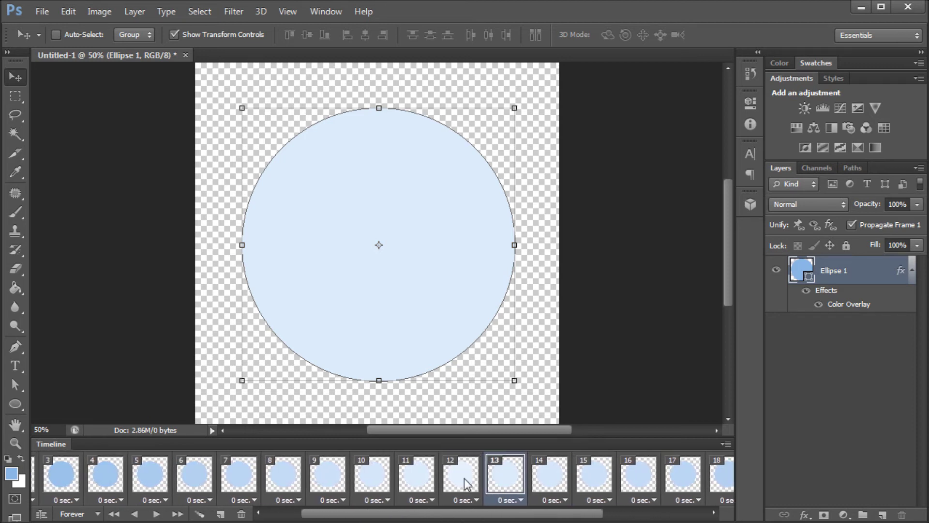
left_click_drag(357, 518, 282, 518)
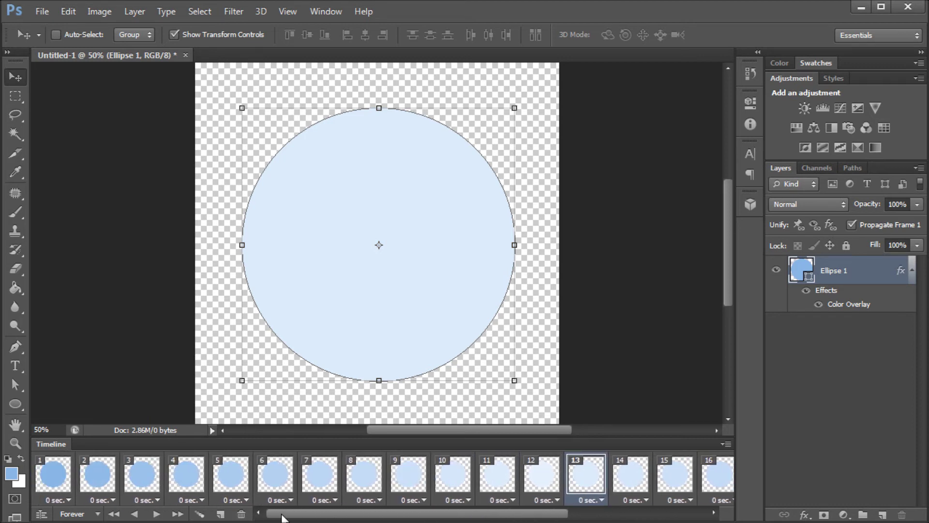
left_click(156, 514)
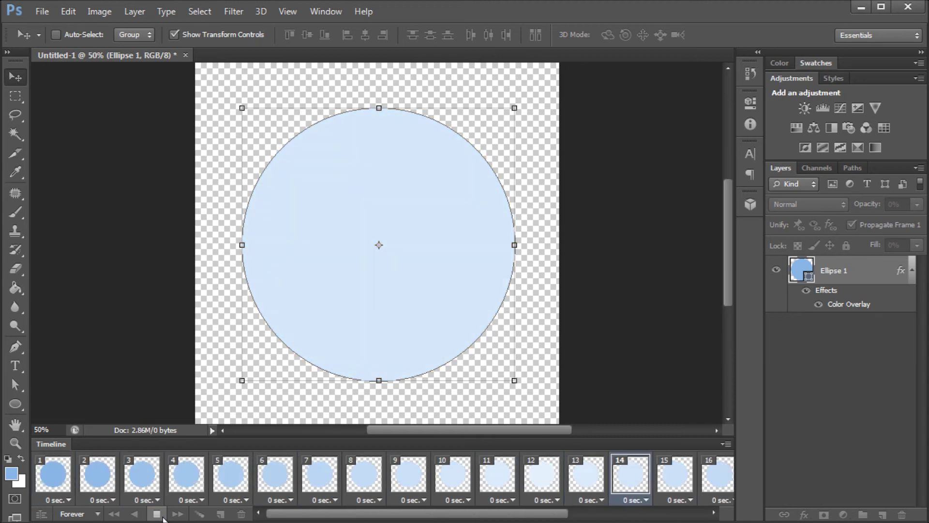
left_click(159, 515)
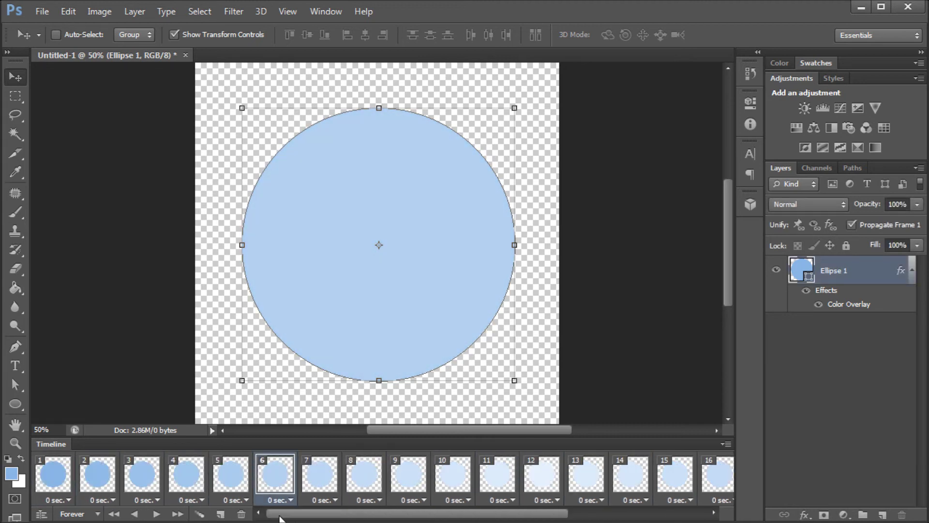
Return to frame 1 and scroll the frame strip to review the 23 frames.
left_click(59, 470)
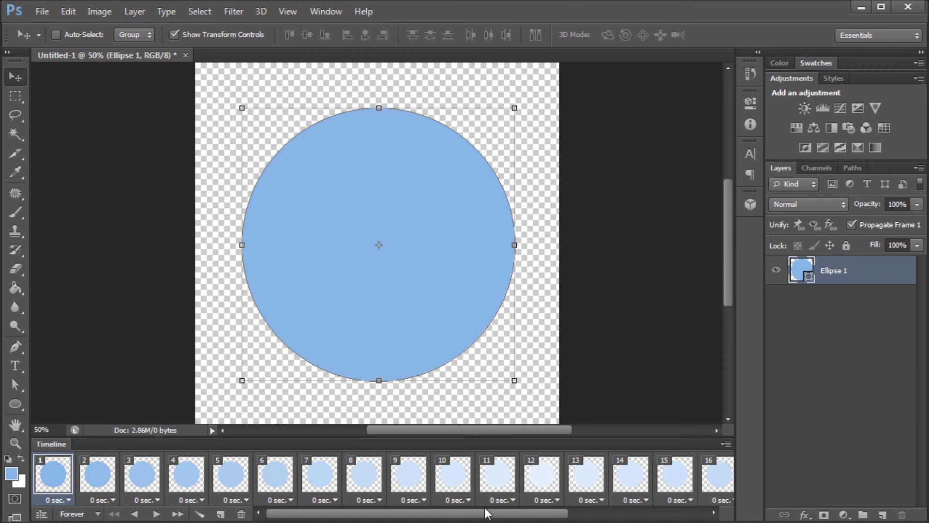
mouse_move(472, 514)
left_mouse_down()
mouse_move(527, 514)
mouse_move(465, 514)
left_mouse_up()
In Save for Web, keep GIF with 256 colours and set Looping to Forever.
left_click(36, 11)
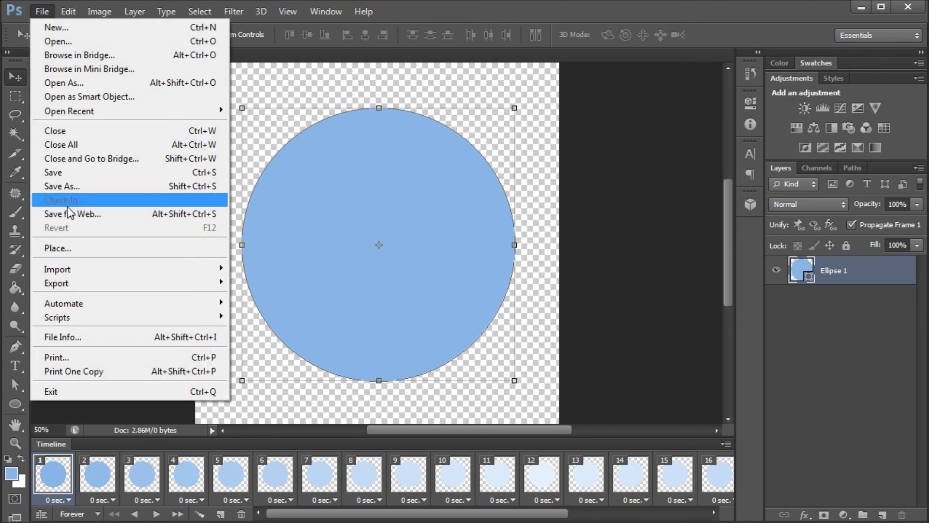
left_click(83, 210)
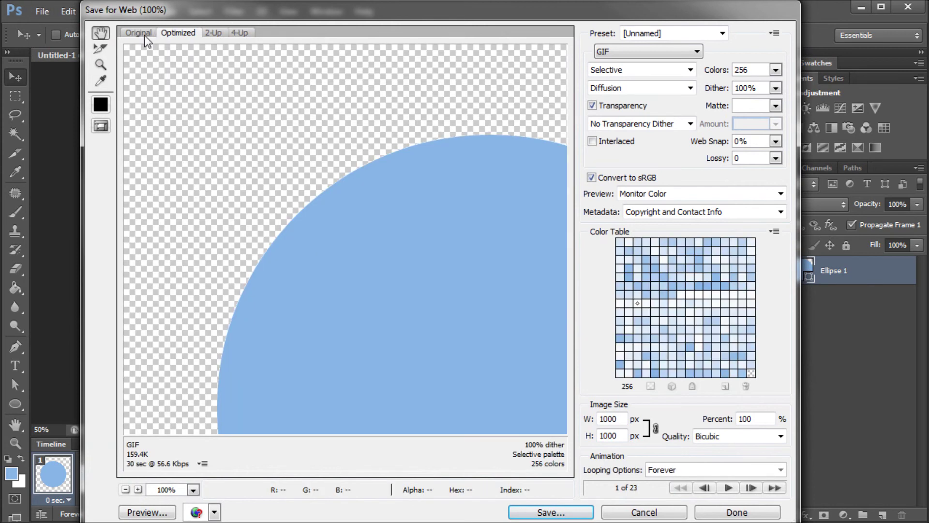
left_click(142, 35)
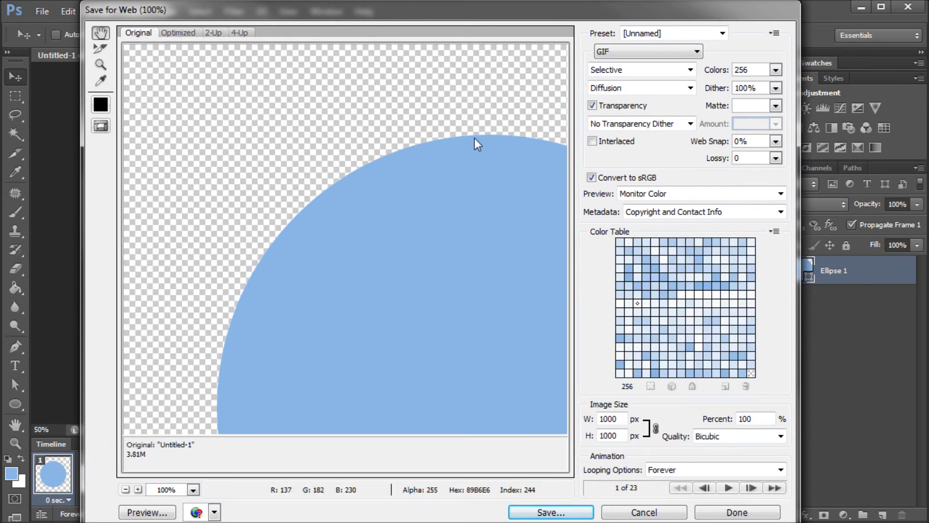
left_click(643, 50)
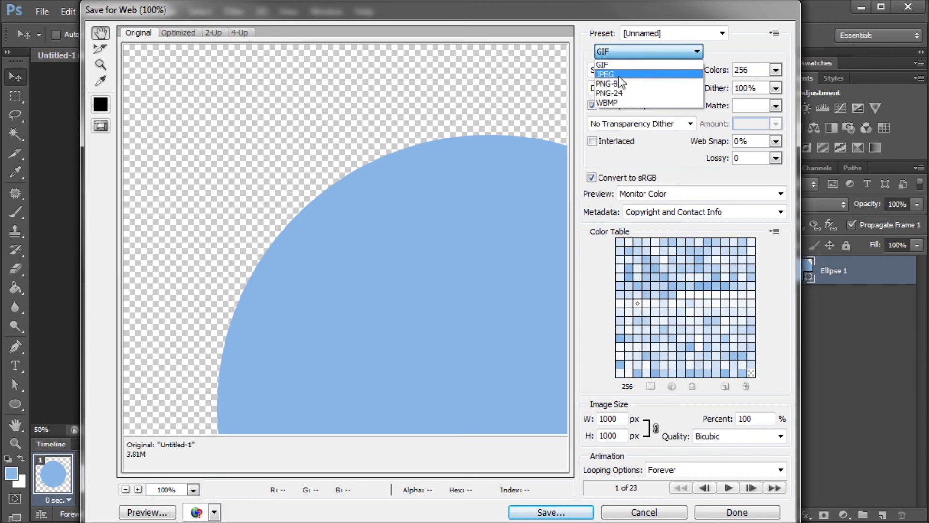
left_click(619, 65)
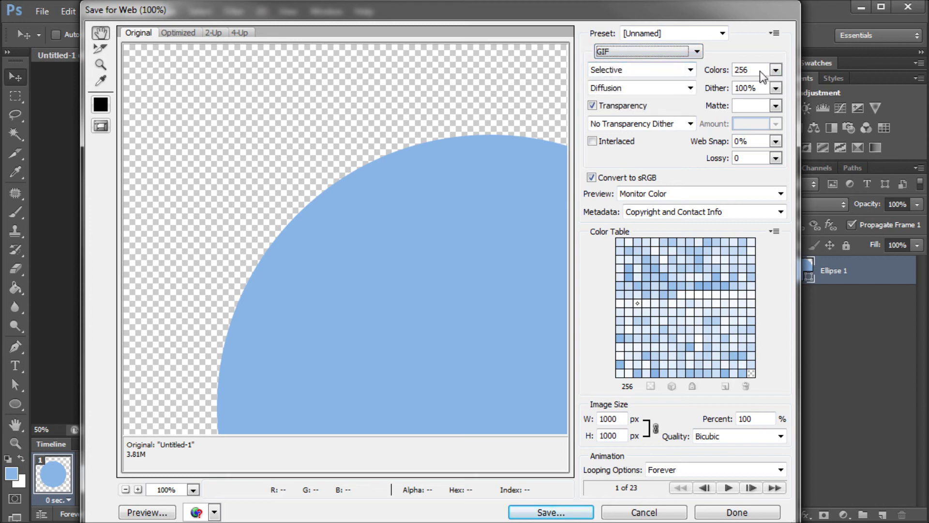
left_click(775, 71)
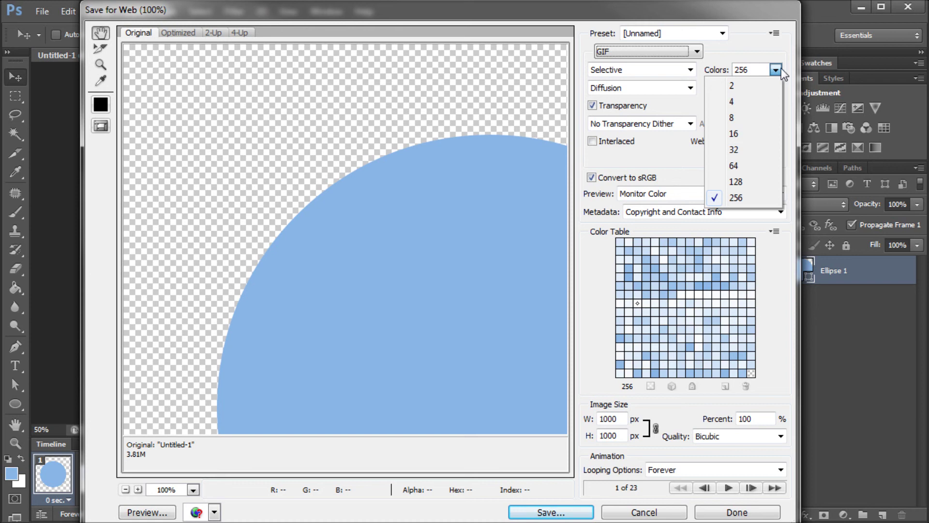
left_click(780, 69)
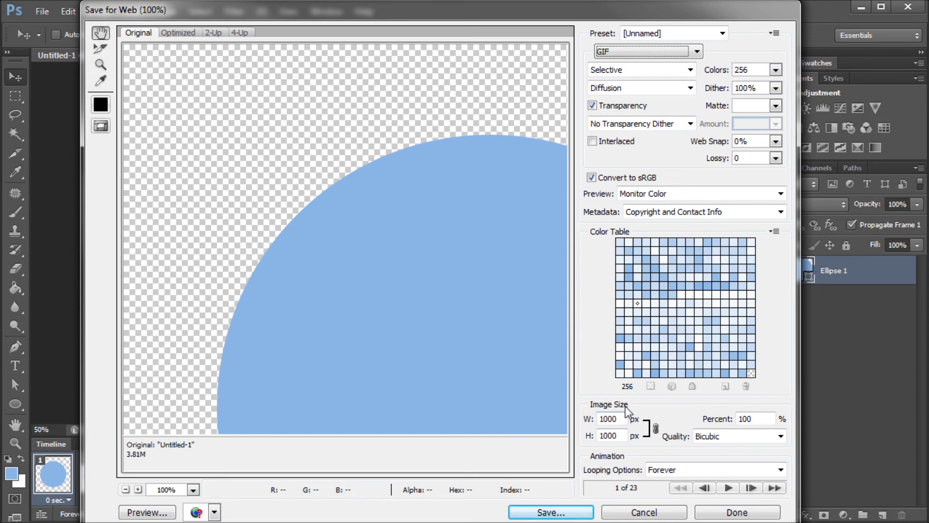
left_click(619, 419)
left_click(651, 470)
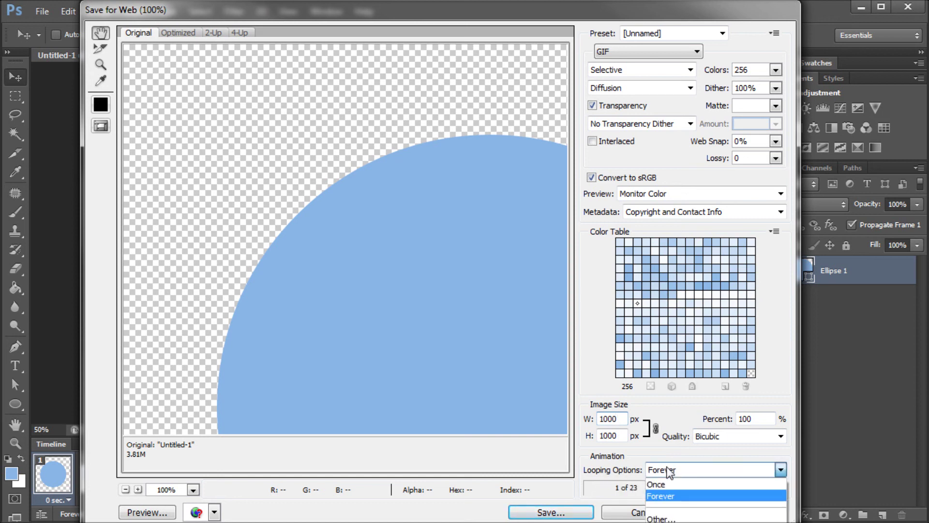
left_click(659, 497)
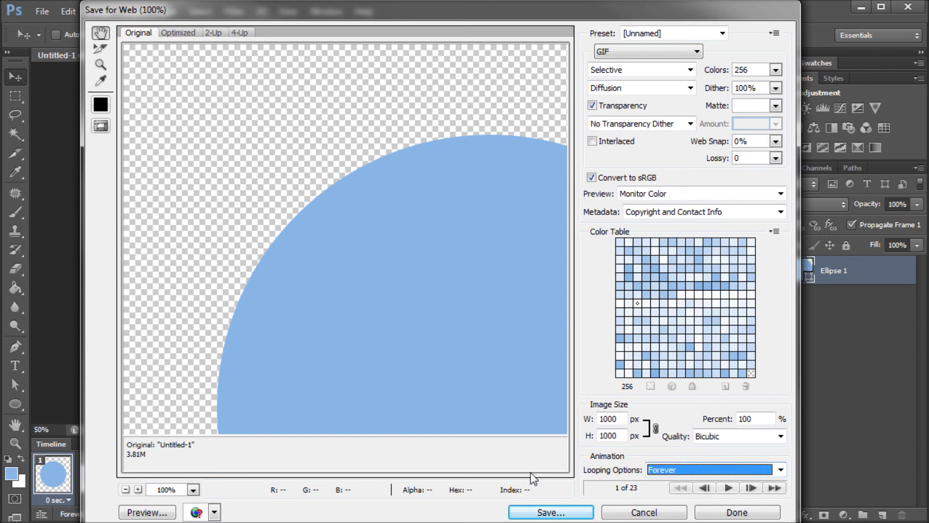
Save the optimized GIF as circle in the Gif folder.
left_click(547, 513)
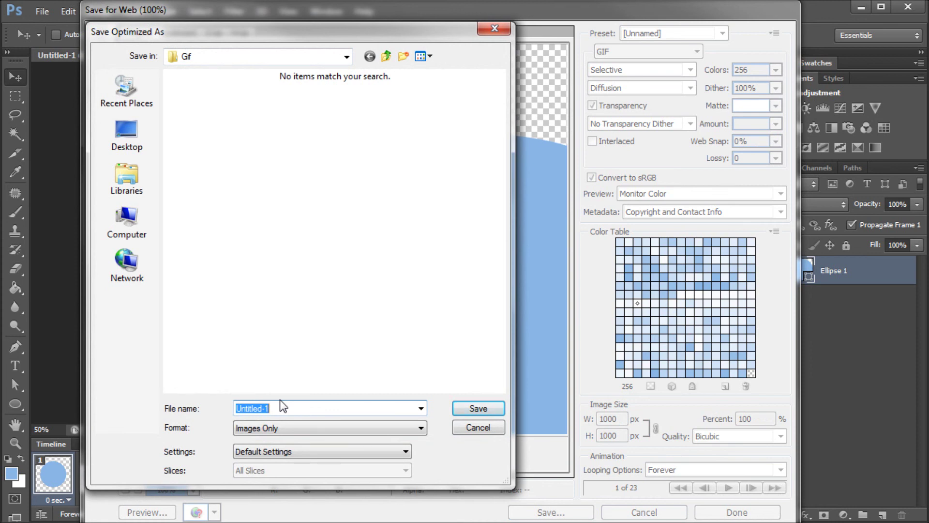
type("cir")
key("BackSpace")
key("BackSpace")
type("ircle")
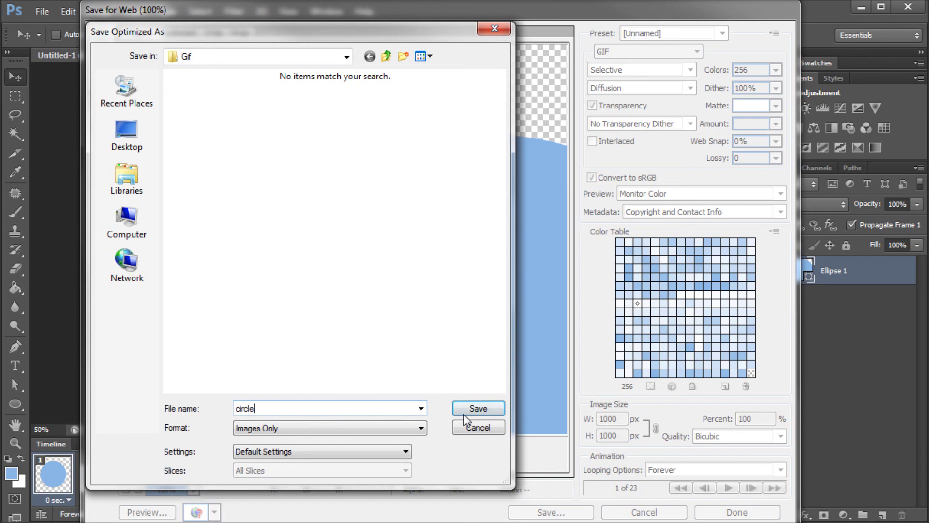
left_click(466, 410)
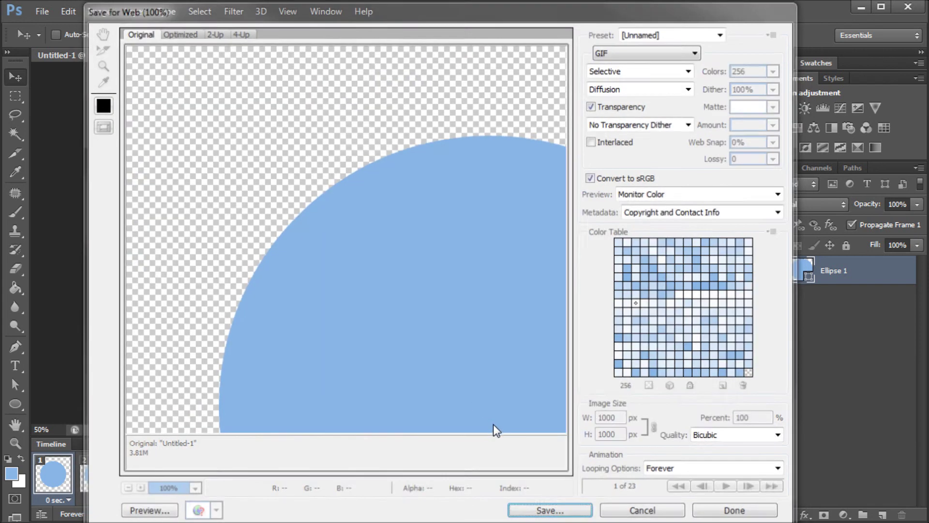
Minimize Photoshop and open circle.gif from the Gif folder in the browser.
left_click(862, 7)
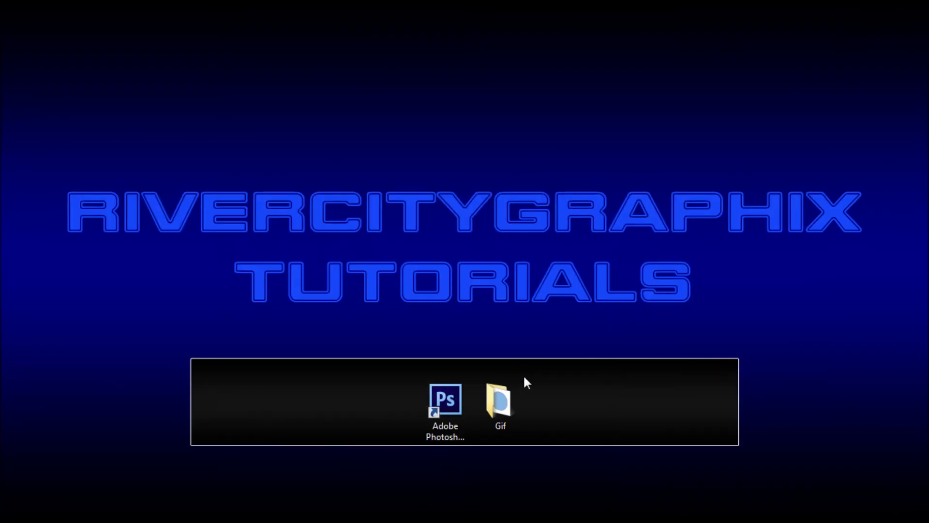
double_click(513, 388)
left_click(376, 146)
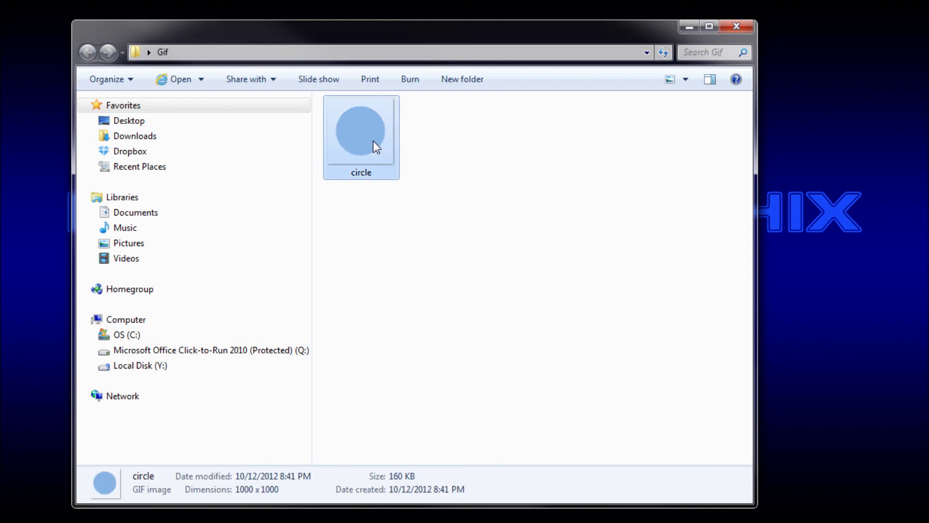
double_click(373, 141)
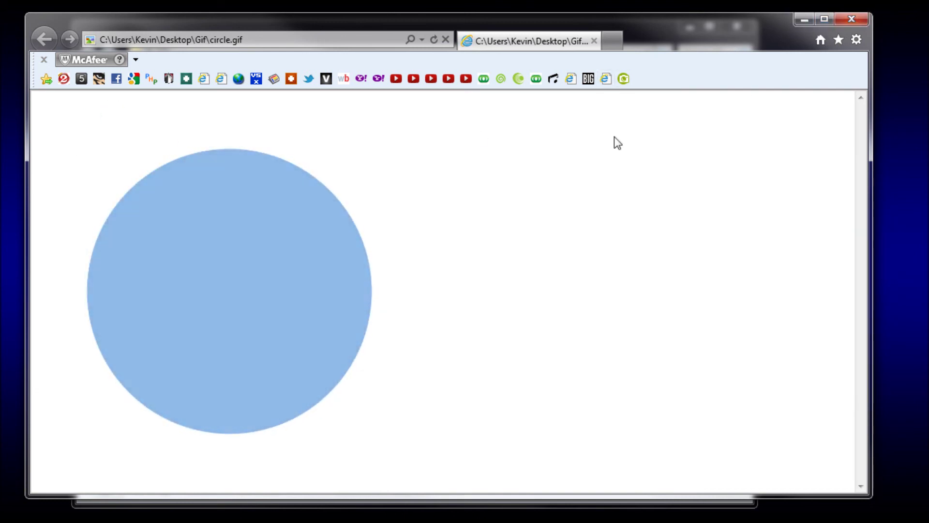
Close the Internet Explorer preview of circle.gif.
left_click(852, 18)
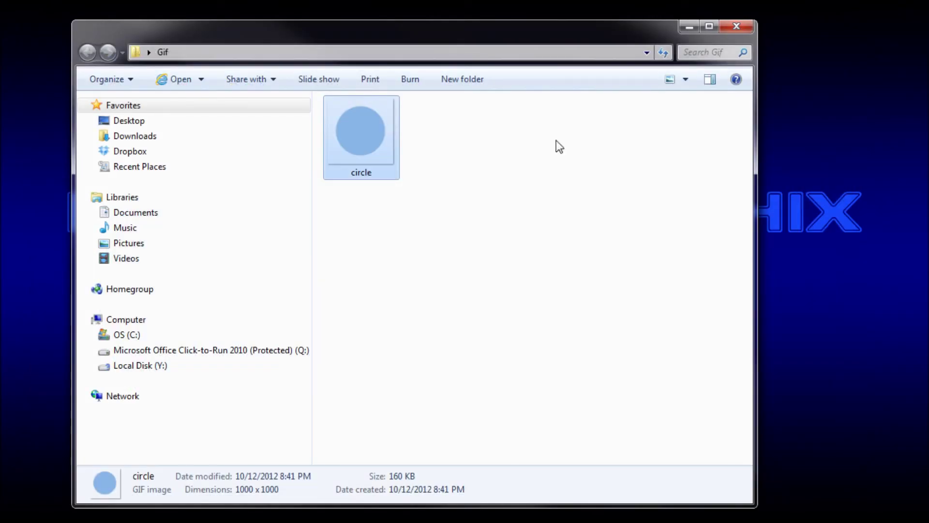